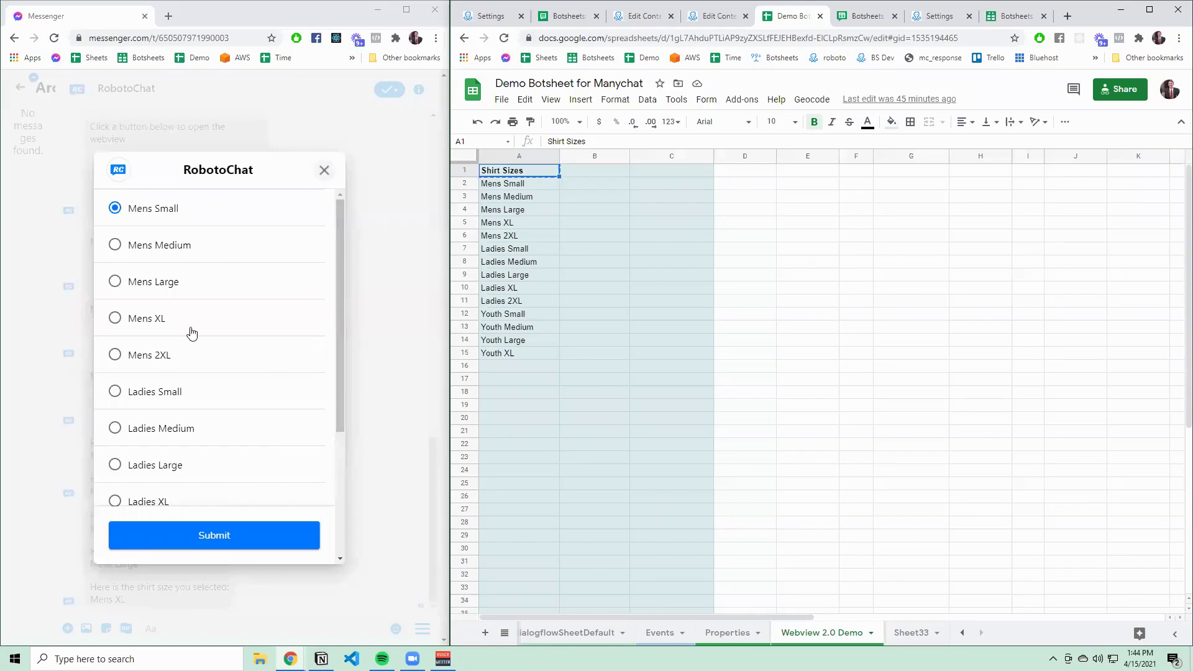
Step: Submit Mens Large from the Messenger size webview, then go to ManyChat Settings
{"action": "left_click", "coordinate": [117, 282]}
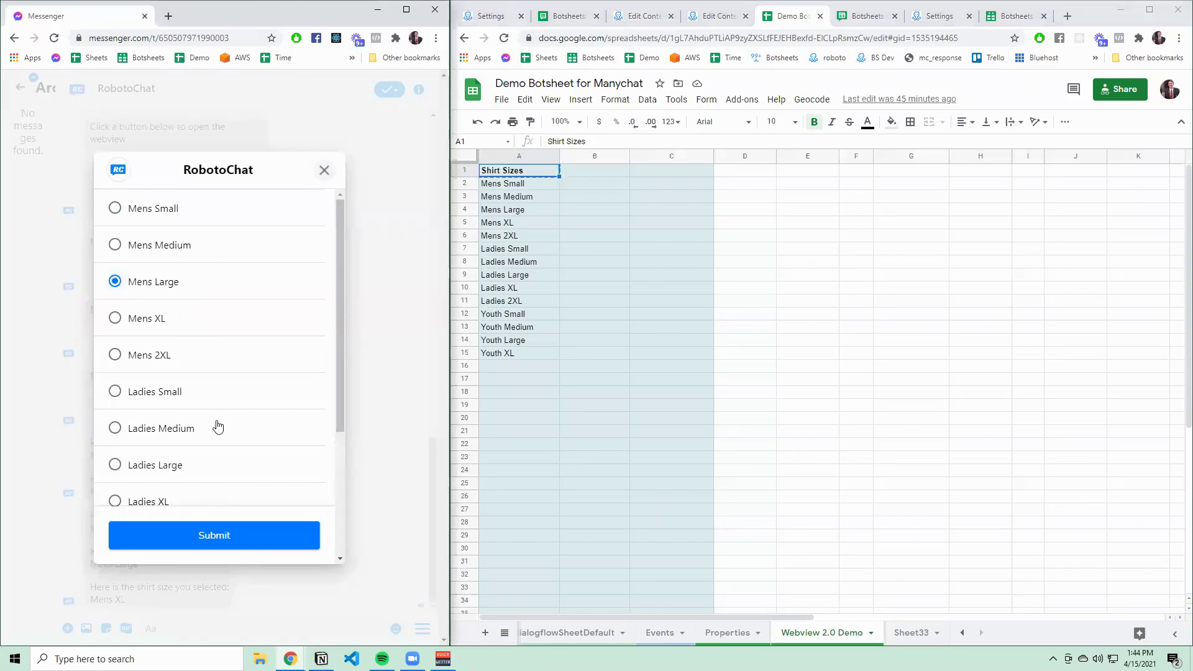
{"action": "left_click", "coordinate": [221, 535]}
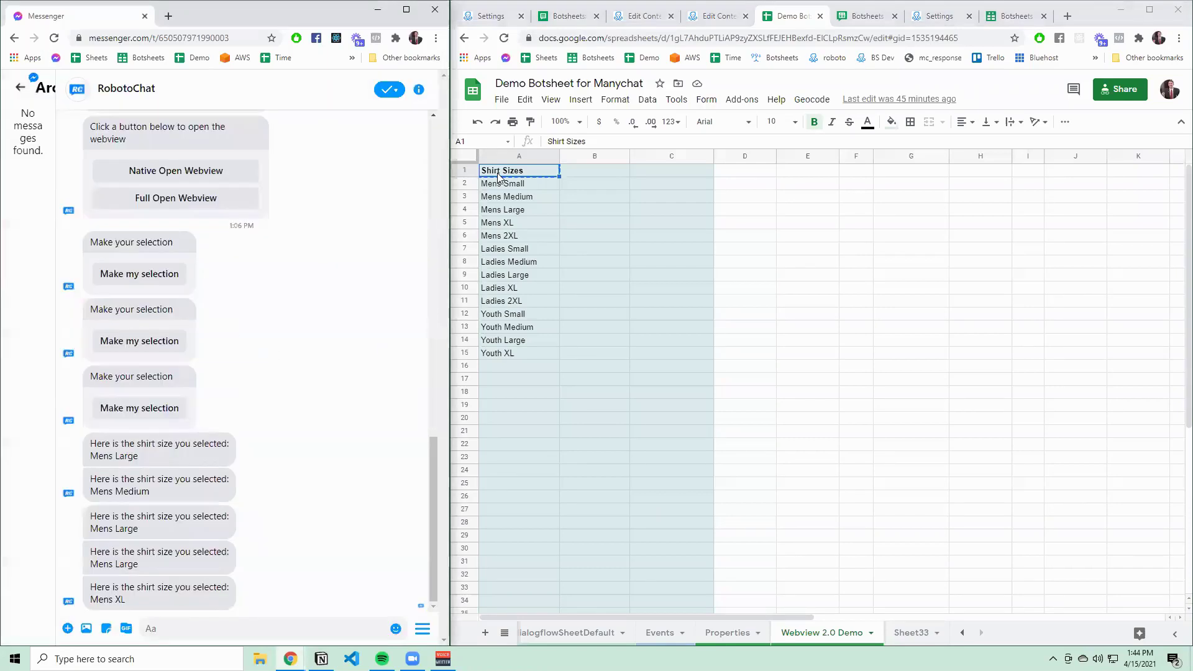
{"action": "left_click", "coordinate": [497, 17]}
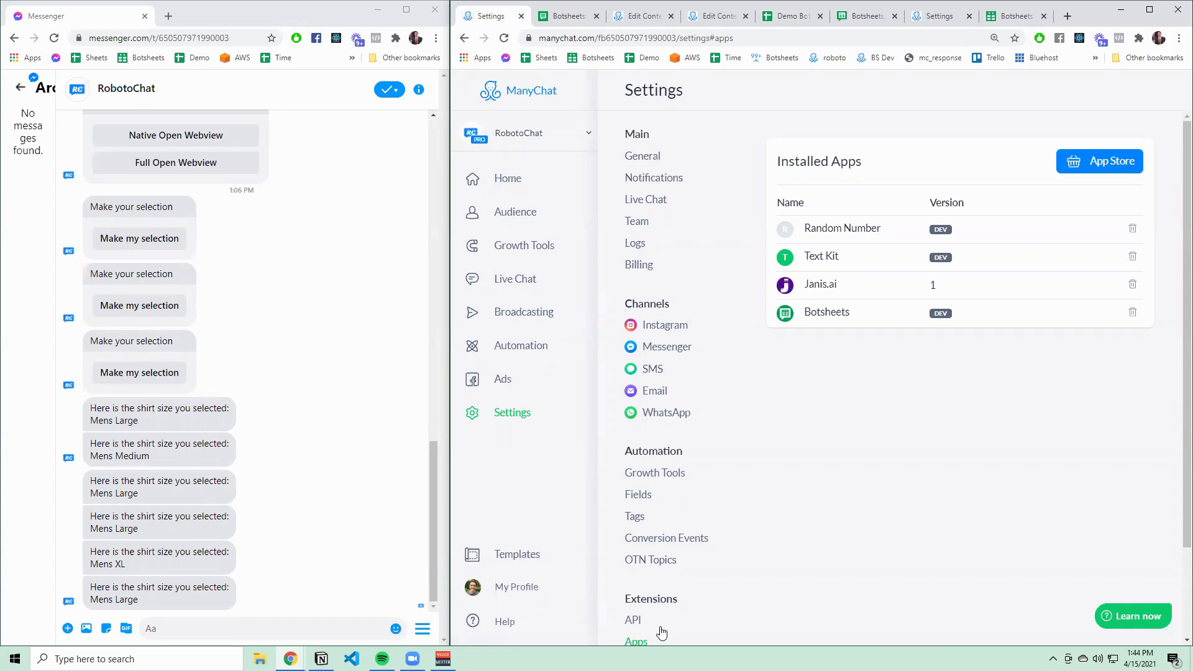
Step: Open the Botsheets app in Settings > Apps, glance at botsheets.com, and review its App Setup
{"action": "scroll", "coordinate": [658, 626], "scroll_direction": "down", "scroll_amount": 1}
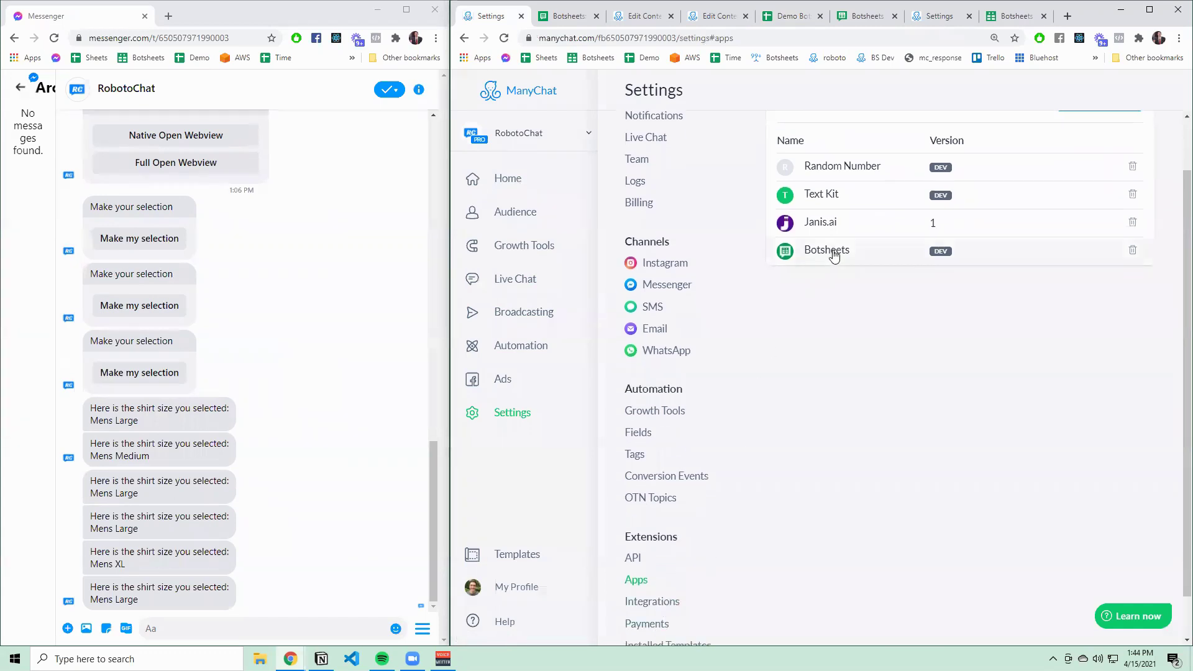
{"action": "left_click", "coordinate": [834, 256]}
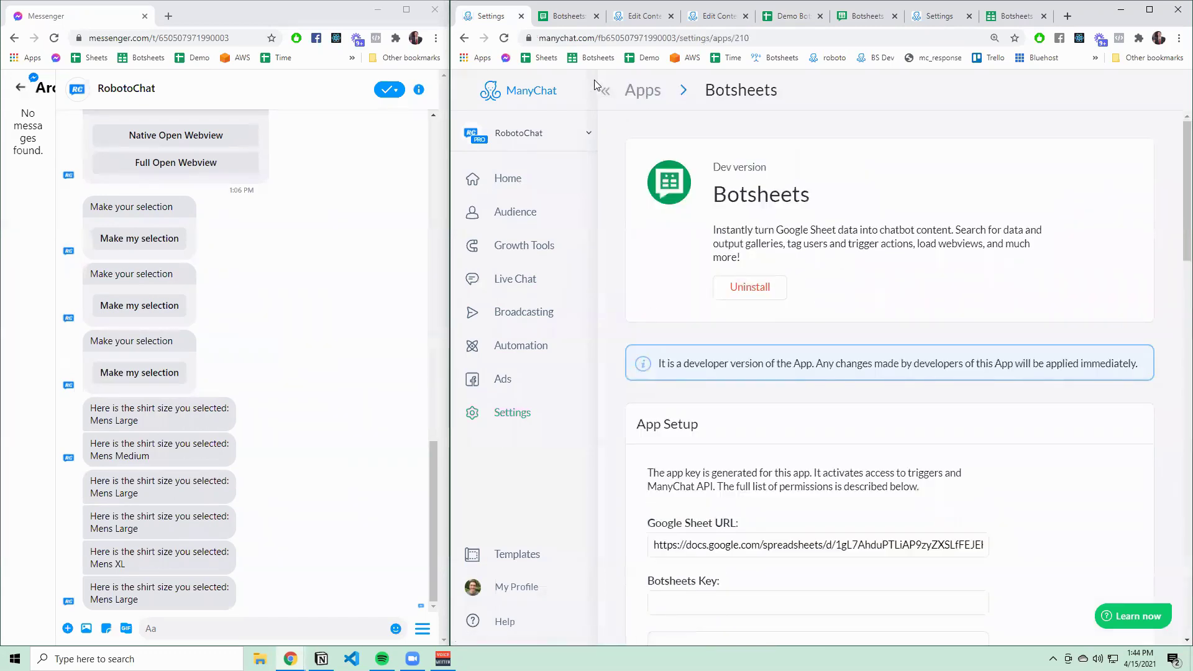
{"action": "left_click", "coordinate": [569, 16]}
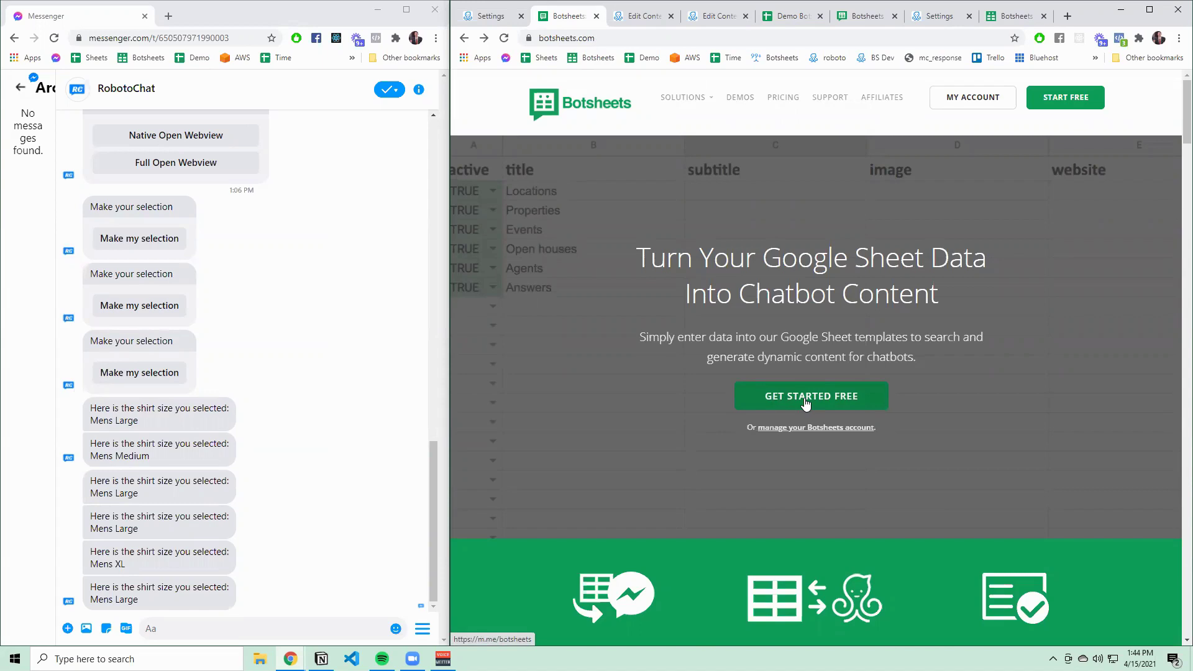
{"action": "left_click", "coordinate": [488, 15]}
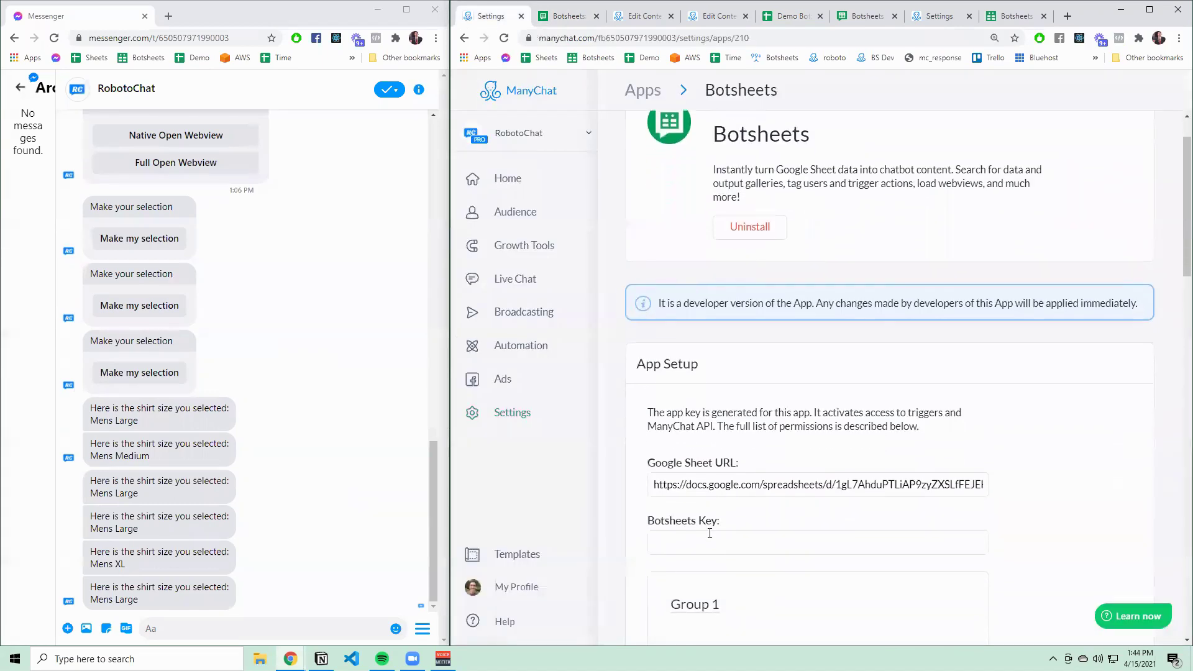
{"action": "scroll", "coordinate": [711, 516], "scroll_direction": "down", "scroll_amount": 2}
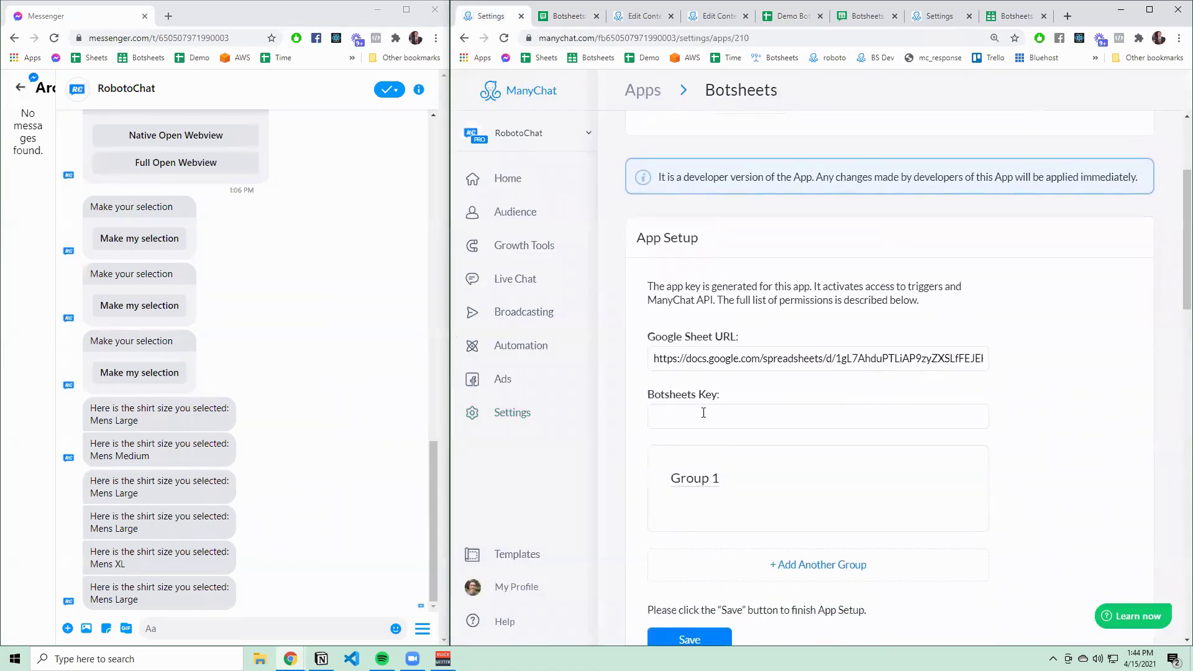
{"action": "scroll", "coordinate": [703, 413], "scroll_direction": "down", "scroll_amount": 1}
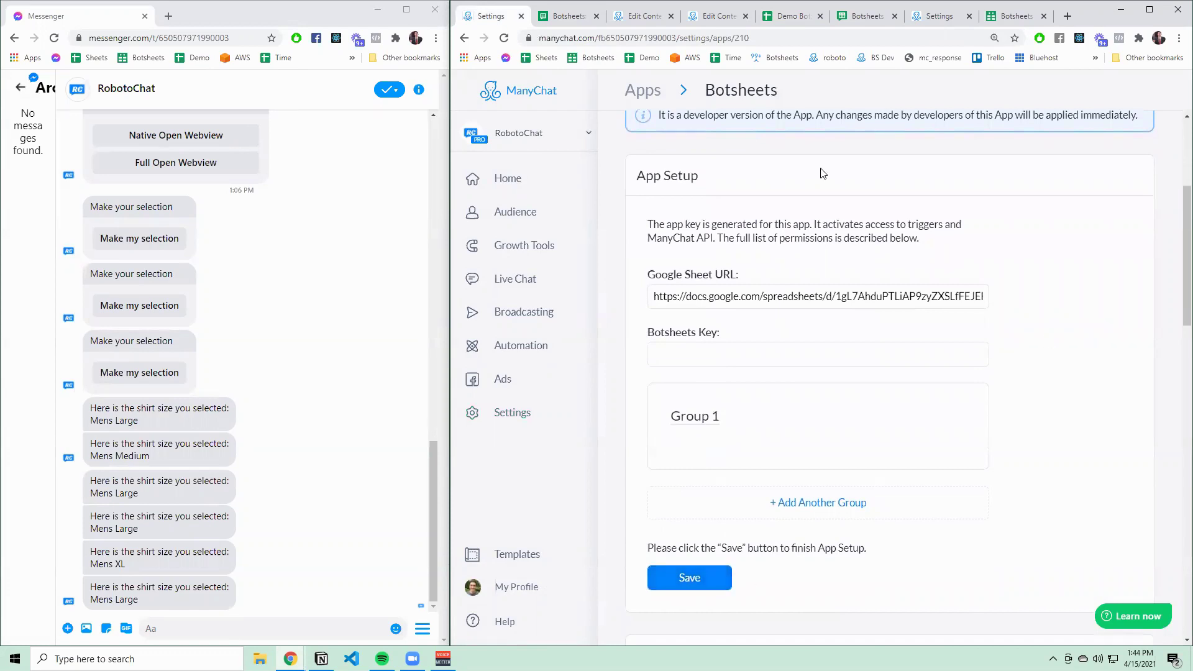
{"action": "left_click", "coordinate": [869, 22]}
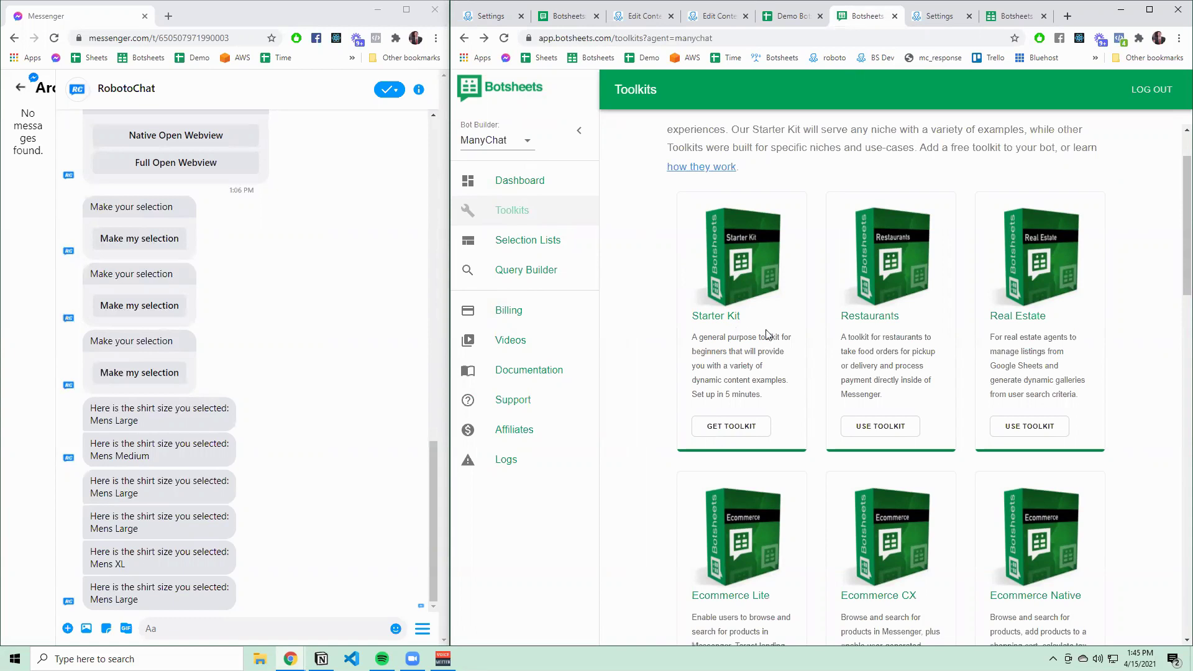
Step: Skim the Botsheets toolkits, then drag a new step off the Selection List Demo Starting Step
{"action": "scroll", "coordinate": [768, 335], "scroll_direction": "down", "scroll_amount": 1}
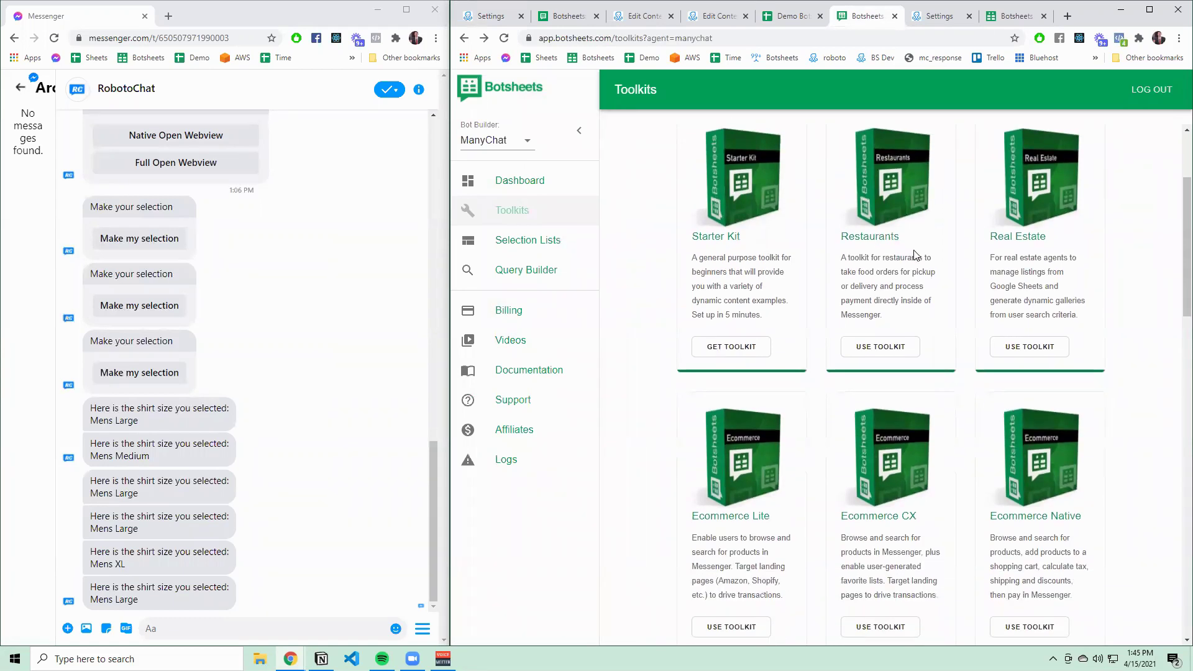
{"action": "scroll", "coordinate": [913, 254], "scroll_direction": "up", "scroll_amount": 1}
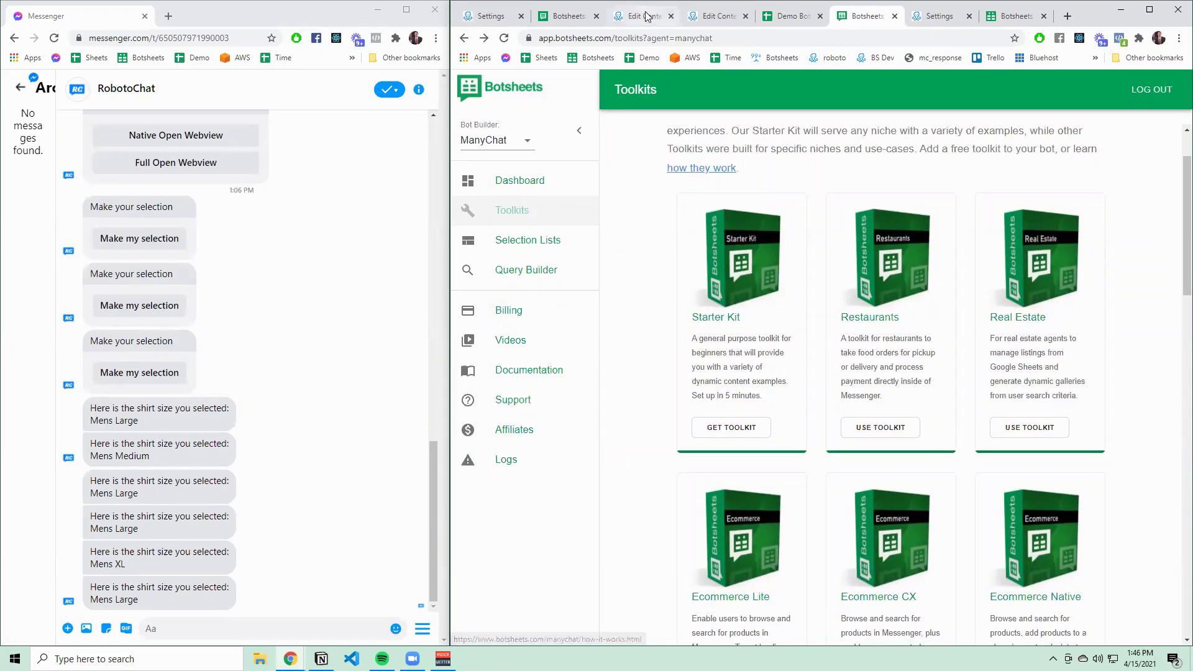
{"action": "left_click", "coordinate": [646, 16]}
{"action": "left_click_drag", "start_coordinate": [790, 404], "coordinate": [831, 495]}
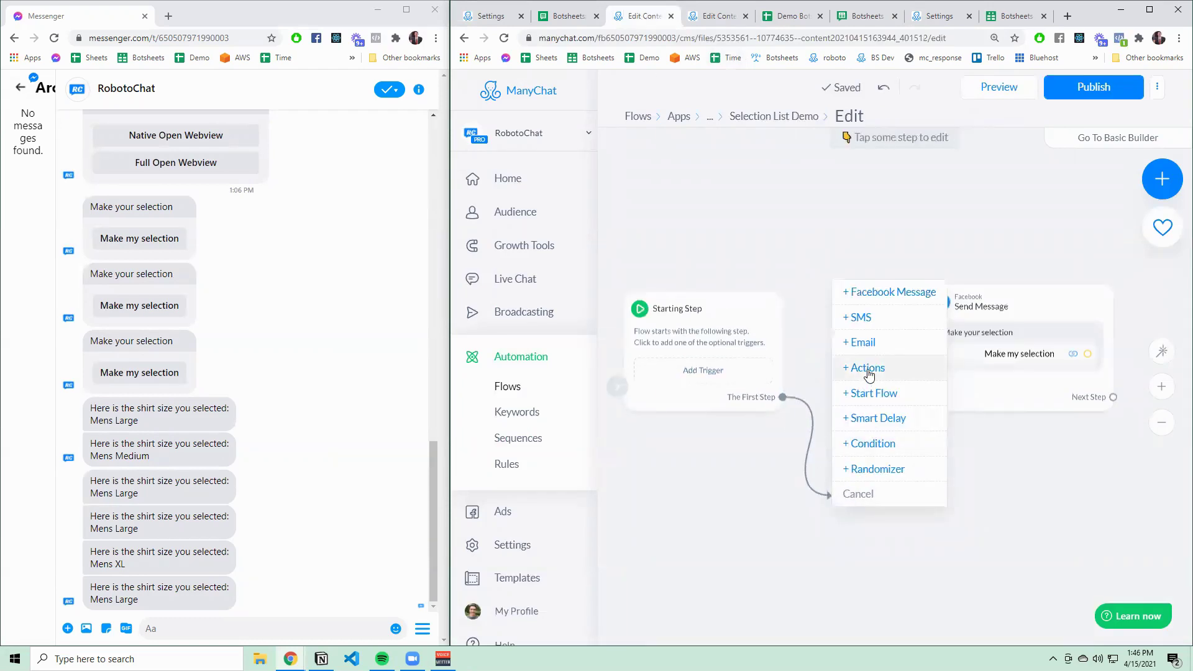
Step: Add an Actions step with the Botsheets Selection List [1 List] action
{"action": "left_click", "coordinate": [869, 370]}
{"action": "left_click", "coordinate": [749, 217]}
{"action": "scroll", "coordinate": [758, 364], "scroll_direction": "down", "scroll_amount": 8}
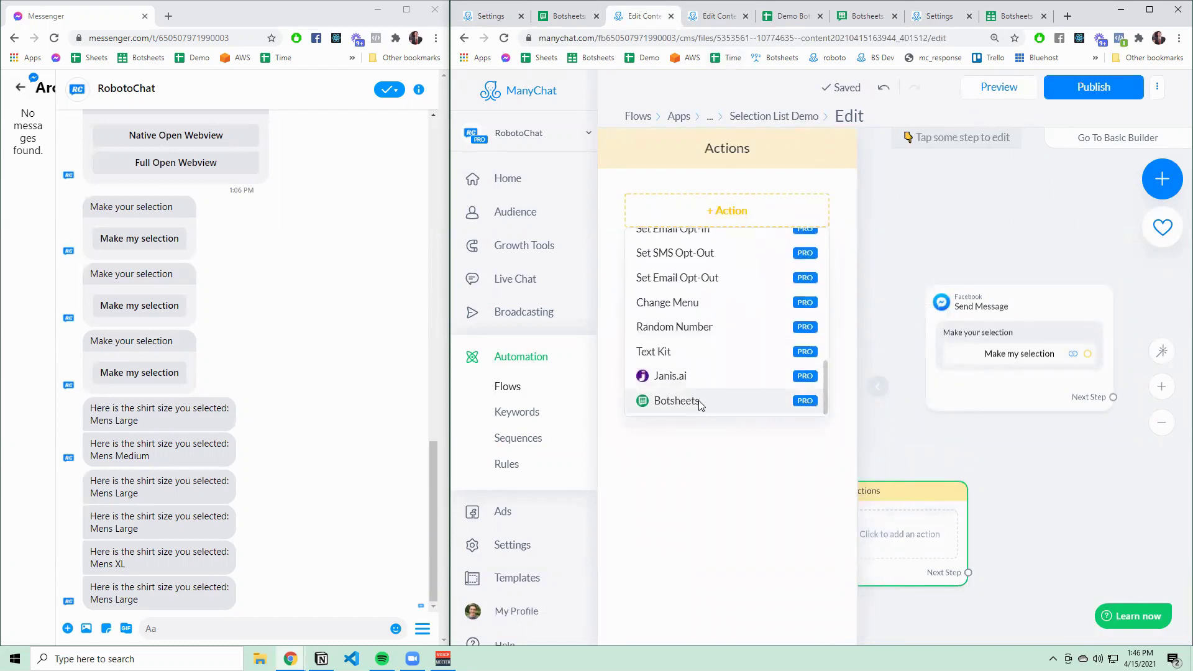
{"action": "left_click", "coordinate": [699, 403]}
{"action": "left_click", "coordinate": [671, 228]}
{"action": "scroll", "coordinate": [905, 406], "scroll_direction": "down", "scroll_amount": 2}
{"action": "scroll", "coordinate": [906, 406], "scroll_direction": "down", "scroll_amount": 3}
{"action": "left_click", "coordinate": [817, 396]}
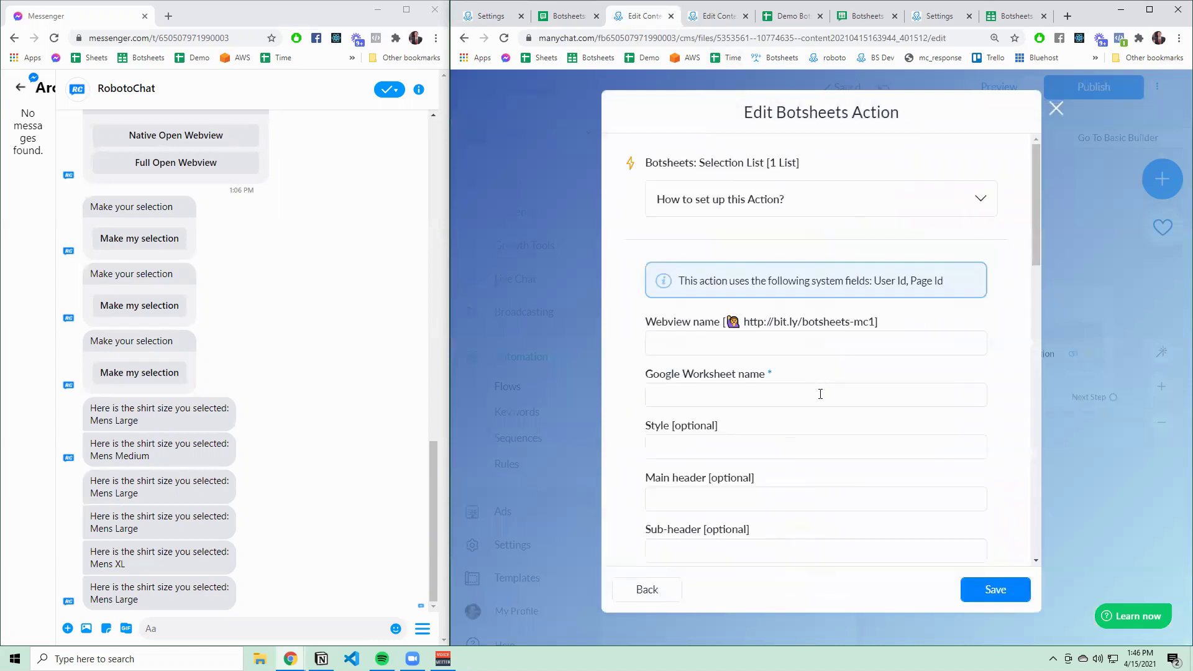
Step: Name the webview 'T-shirt Options' and open the Botsheets Selection Lists documentation
{"action": "left_click", "coordinate": [758, 343]}
{"action": "type", "text": "T-shirt Options"}
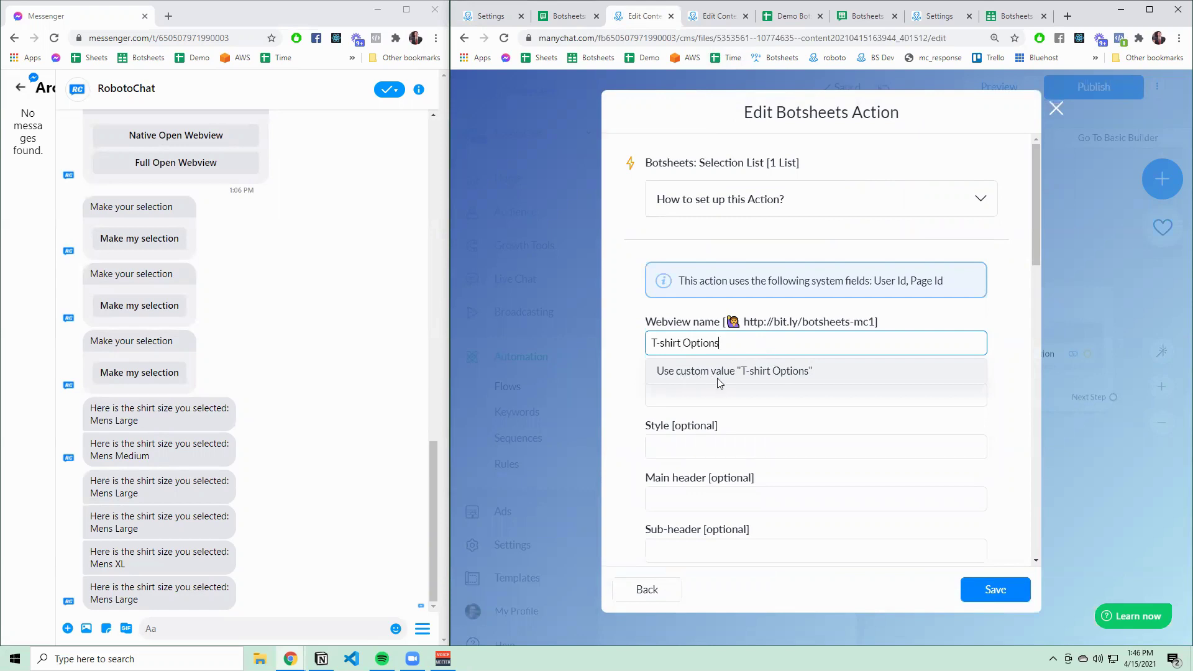
{"action": "left_click", "coordinate": [756, 375]}
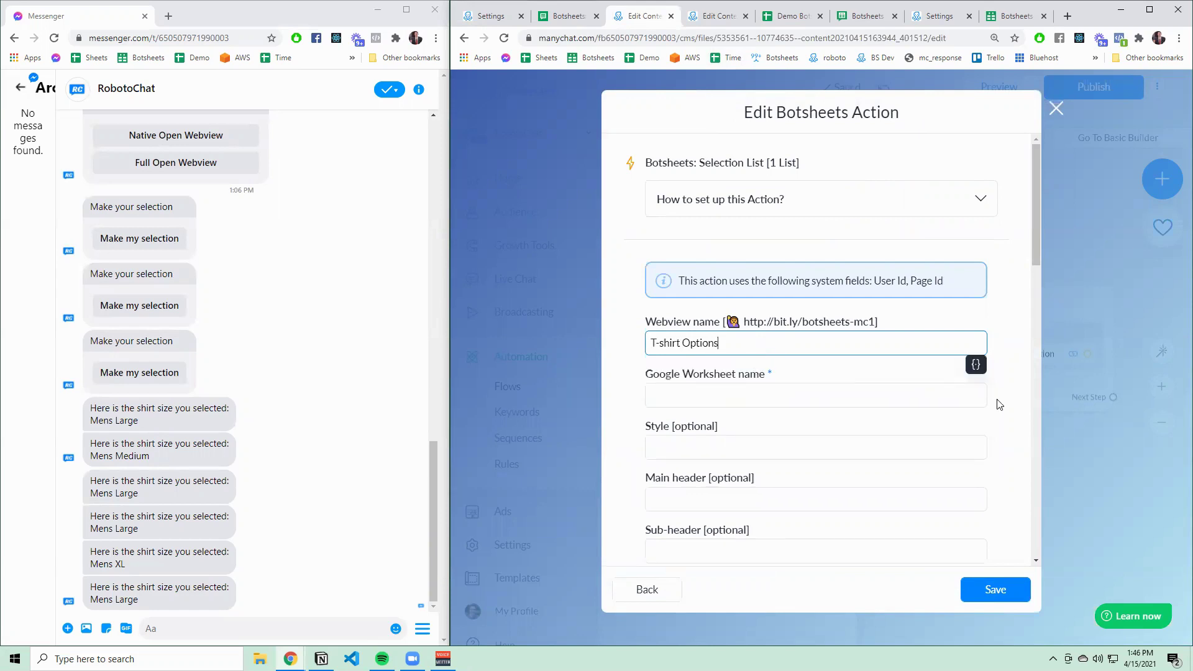
{"action": "scroll", "coordinate": [999, 405], "scroll_direction": "down", "scroll_amount": 1}
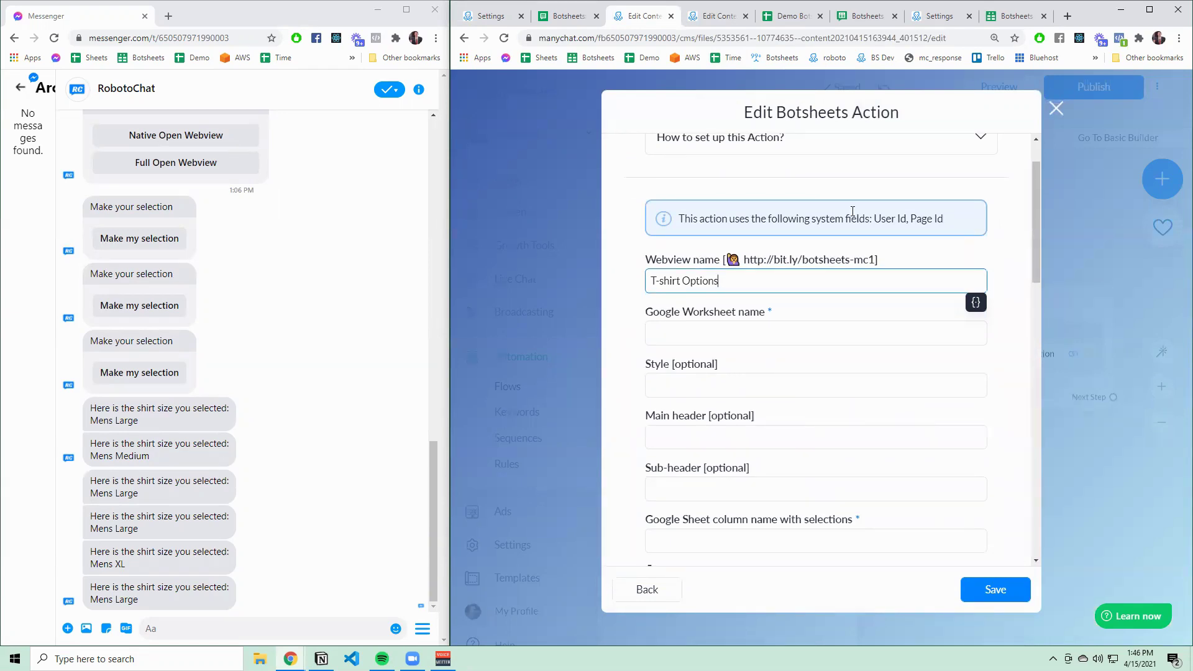
{"action": "left_click", "coordinate": [1014, 15]}
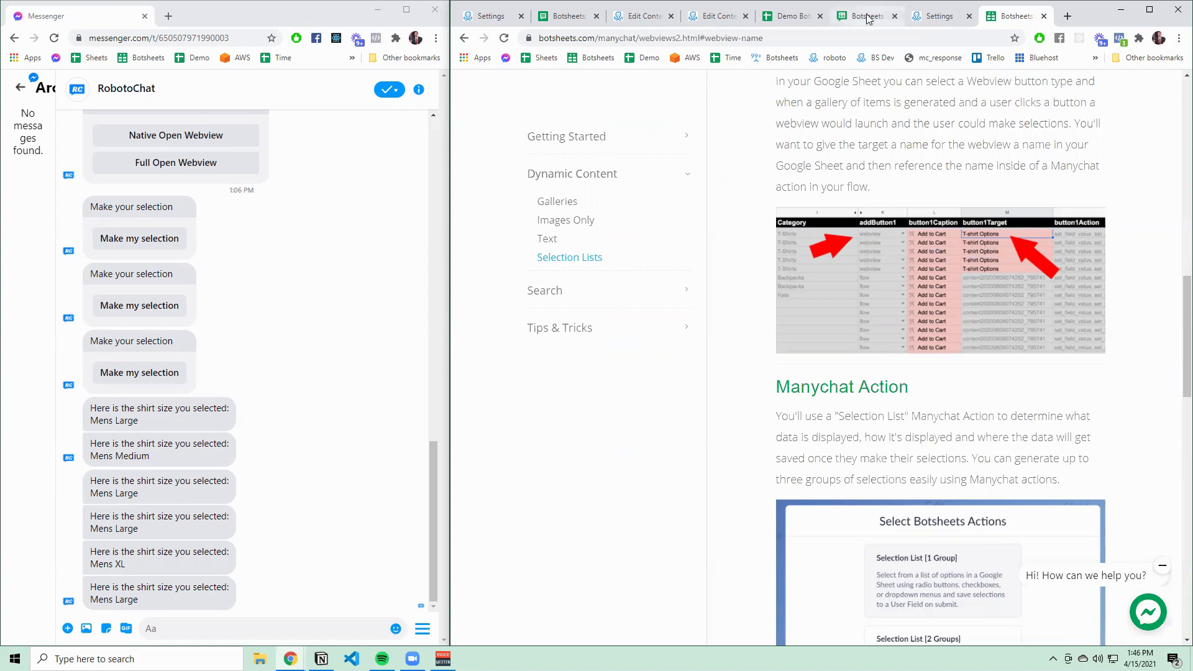
Step: Check the spreadsheet's sheet names while choosing the action's Google Worksheet name
{"action": "left_click", "coordinate": [637, 18]}
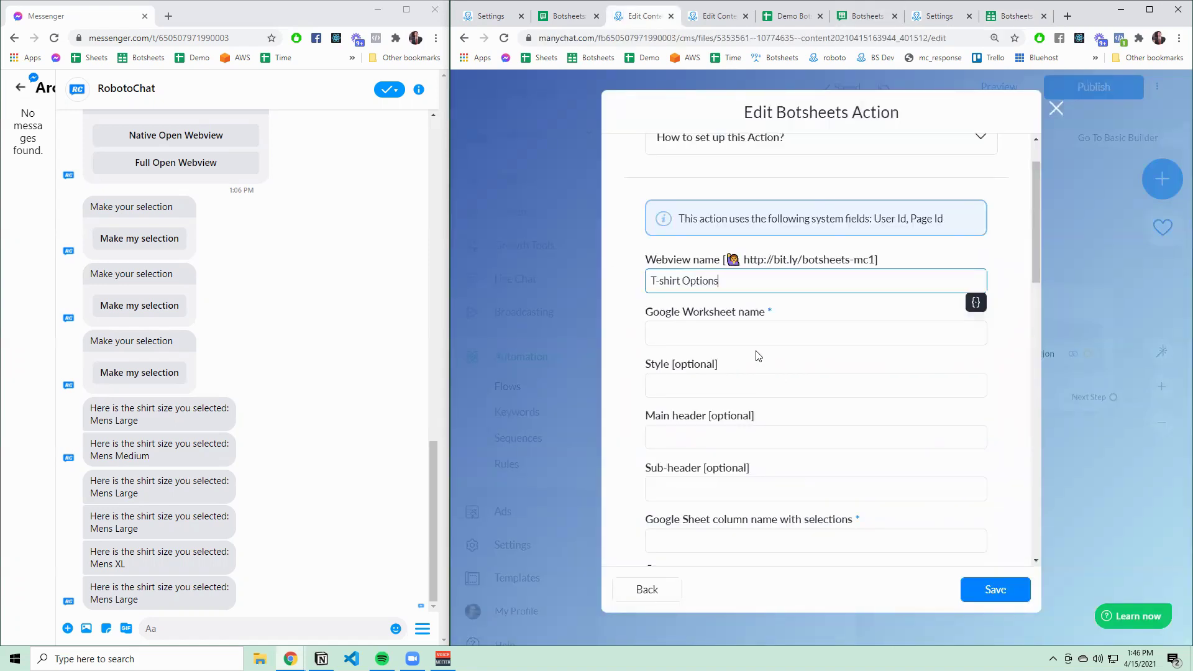
{"action": "scroll", "coordinate": [762, 348], "scroll_direction": "down", "scroll_amount": 1}
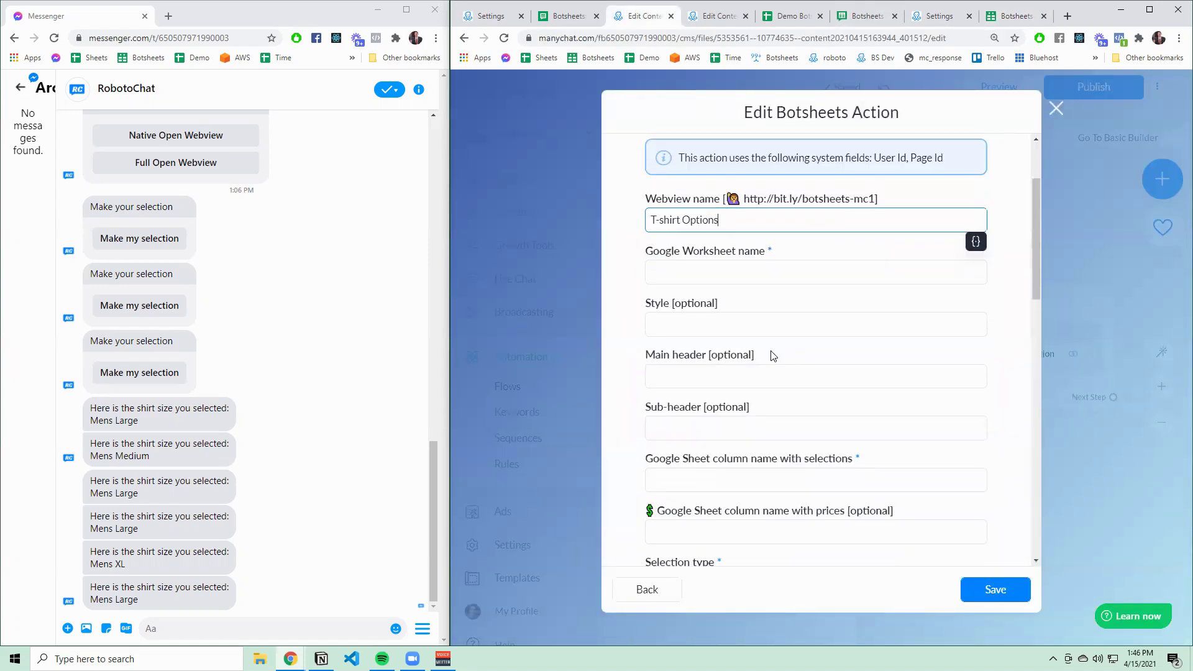
{"action": "left_click", "coordinate": [776, 276]}
{"action": "left_click", "coordinate": [783, 16]}
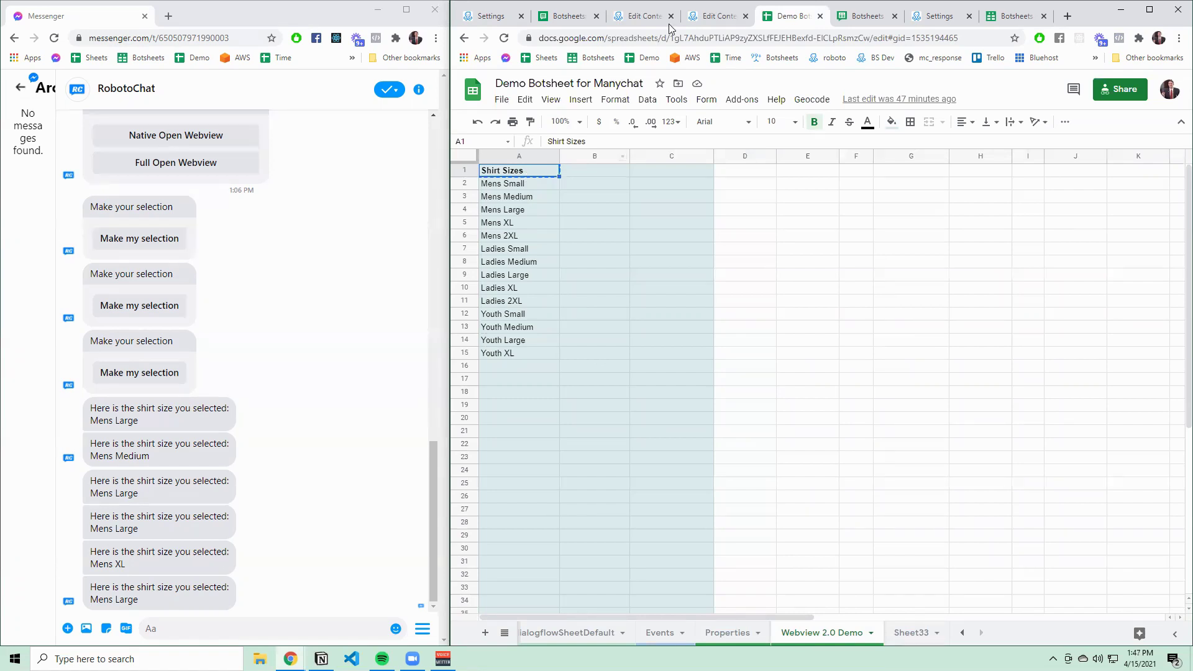
{"action": "left_click", "coordinate": [636, 24]}
Step: Set the worksheet to Webview 2.0 Demo and the selections column to Shirt Sizes
{"action": "type", "text": "2"}
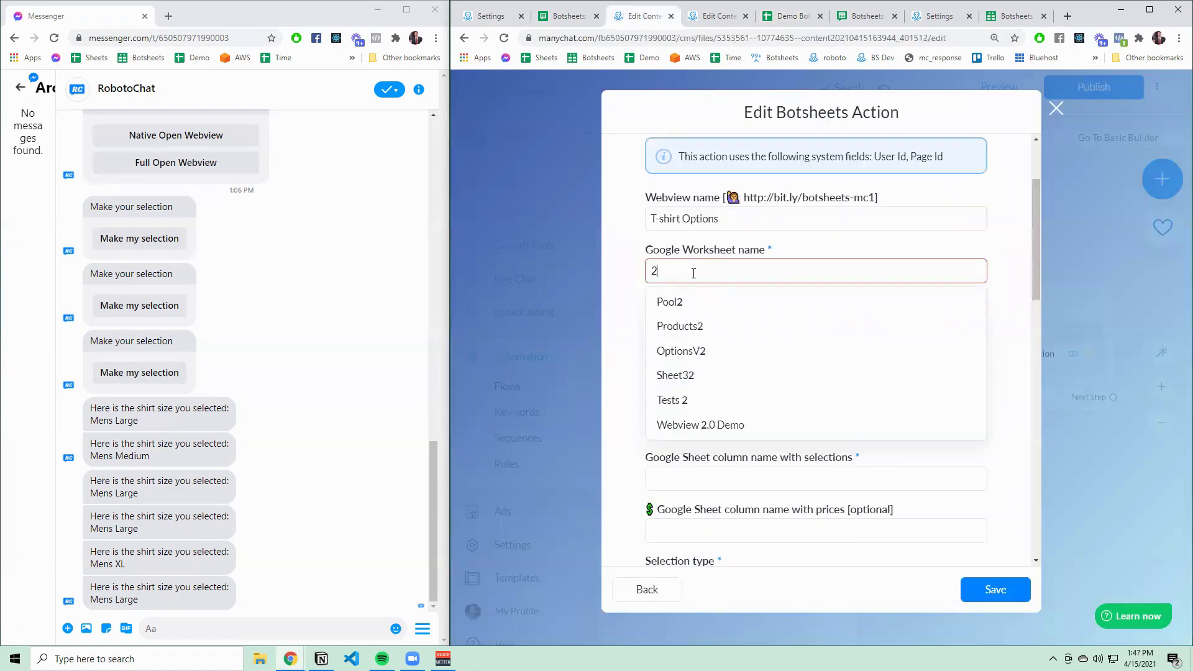
{"action": "type", "text": ".0"}
{"action": "left_click", "coordinate": [701, 293]}
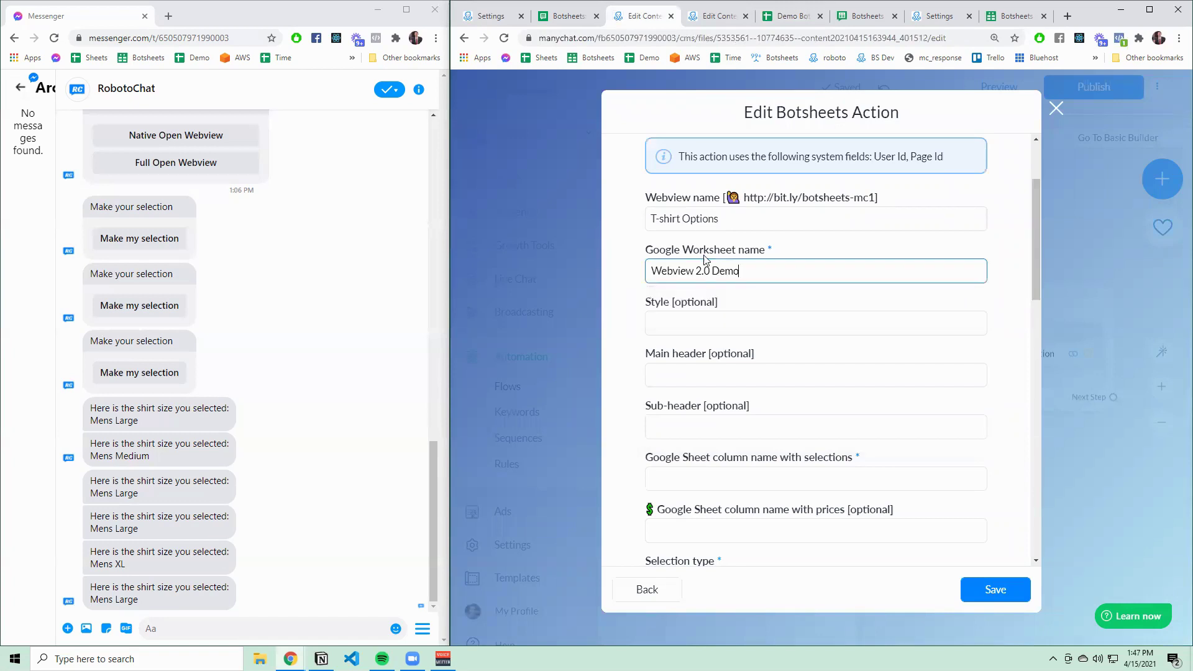
{"action": "scroll", "coordinate": [797, 422], "scroll_direction": "down", "scroll_amount": 1}
{"action": "left_click_drag", "start_coordinate": [646, 394], "coordinate": [779, 395]}
{"action": "left_click", "coordinate": [792, 425]}
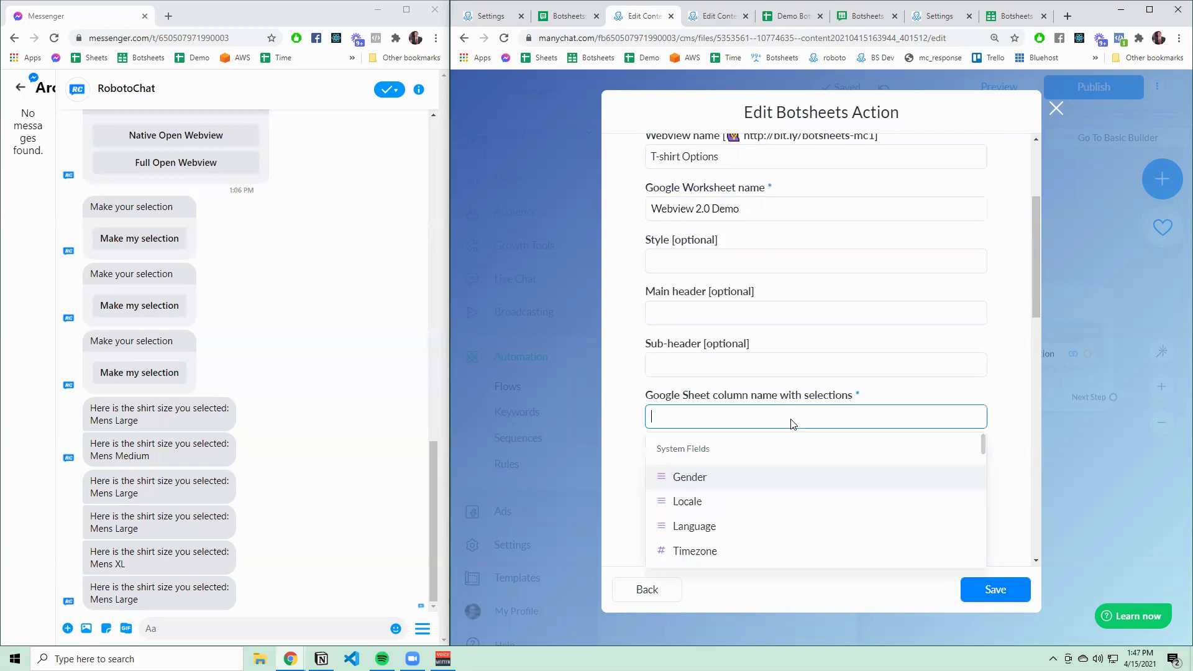
{"action": "type", "text": "Shirt Sizes"}
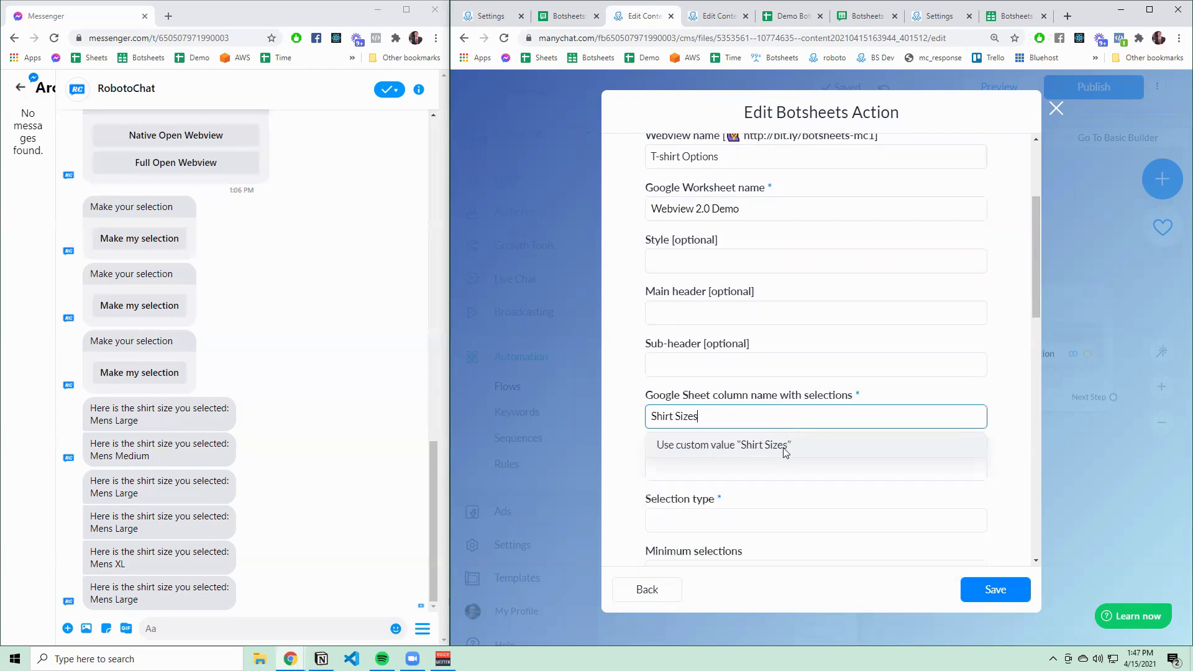
{"action": "left_click", "coordinate": [784, 447]}
Step: Show the sizes as radio buttons and save selections to the Size Choice field
{"action": "scroll", "coordinate": [749, 242], "scroll_direction": "down", "scroll_amount": 3}
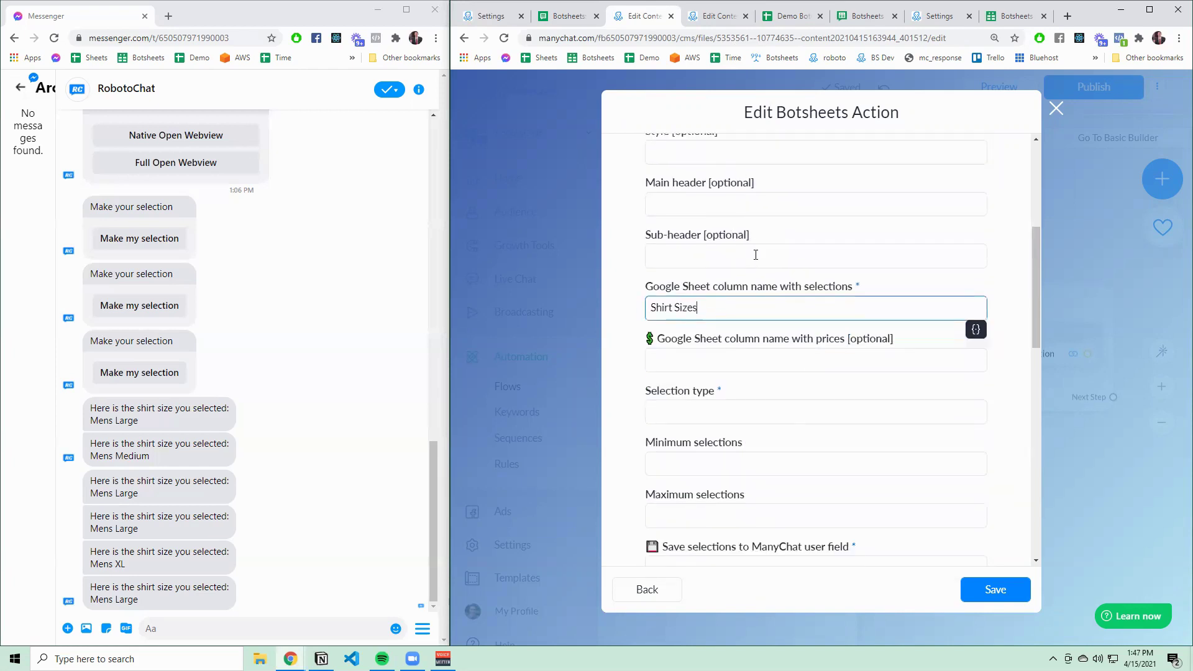
{"action": "left_click_drag", "start_coordinate": [724, 318], "coordinate": [720, 313]}
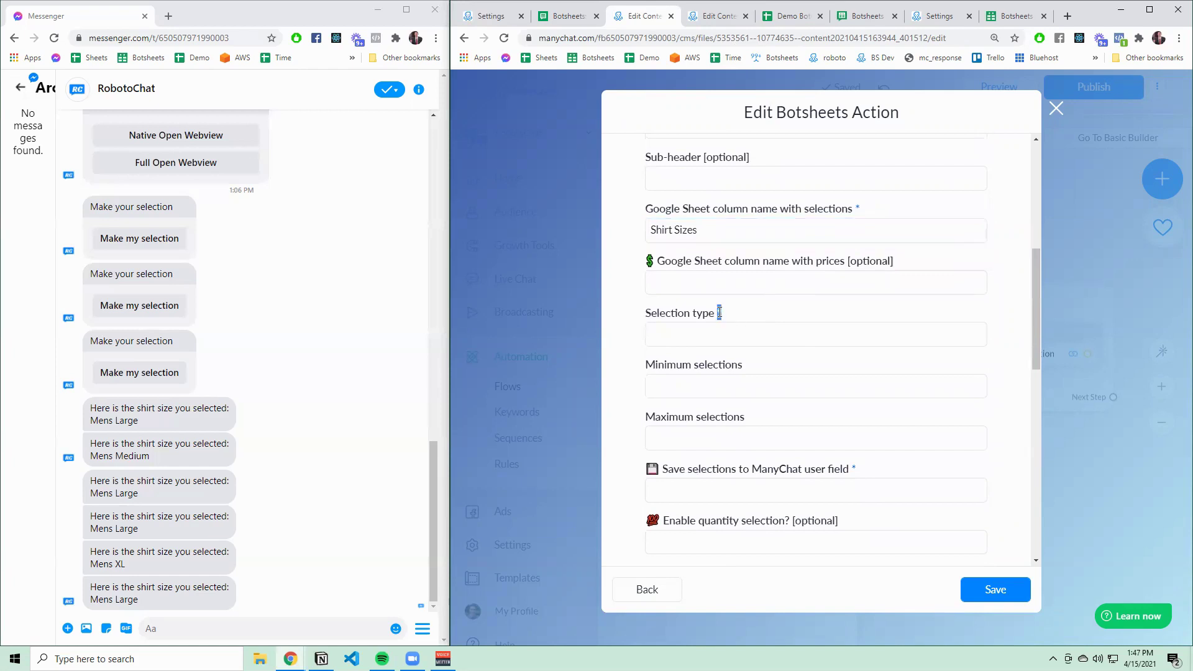
{"action": "left_click", "coordinate": [730, 334]}
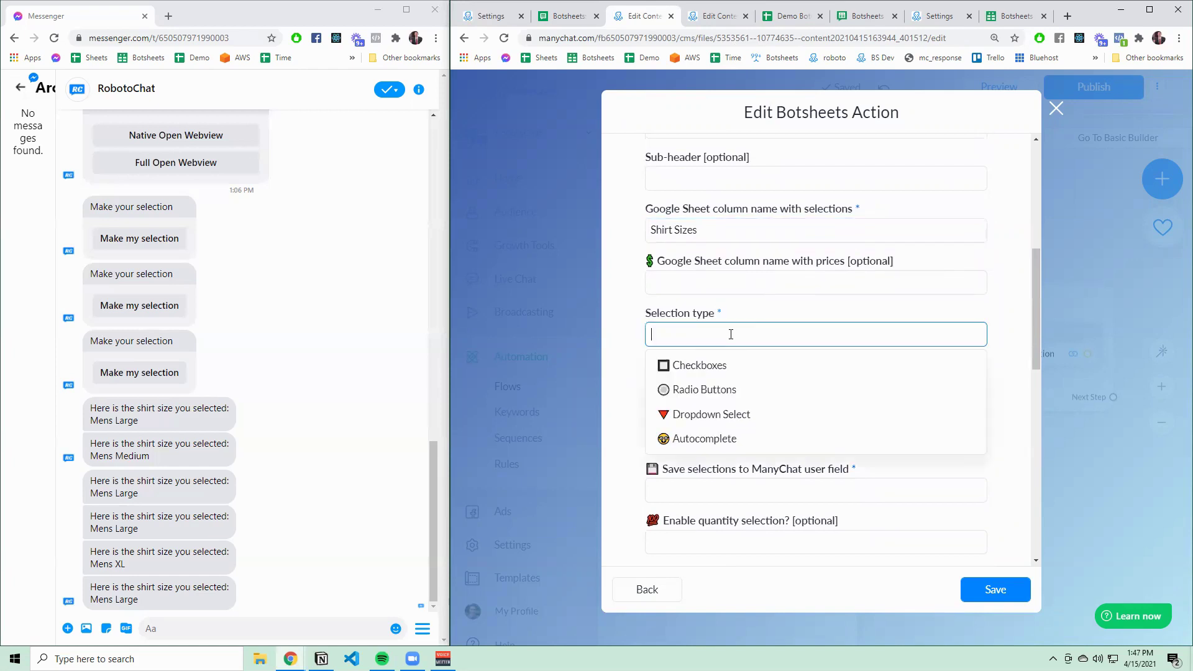
{"action": "left_click", "coordinate": [732, 387]}
{"action": "scroll", "coordinate": [908, 414], "scroll_direction": "down", "scroll_amount": 1}
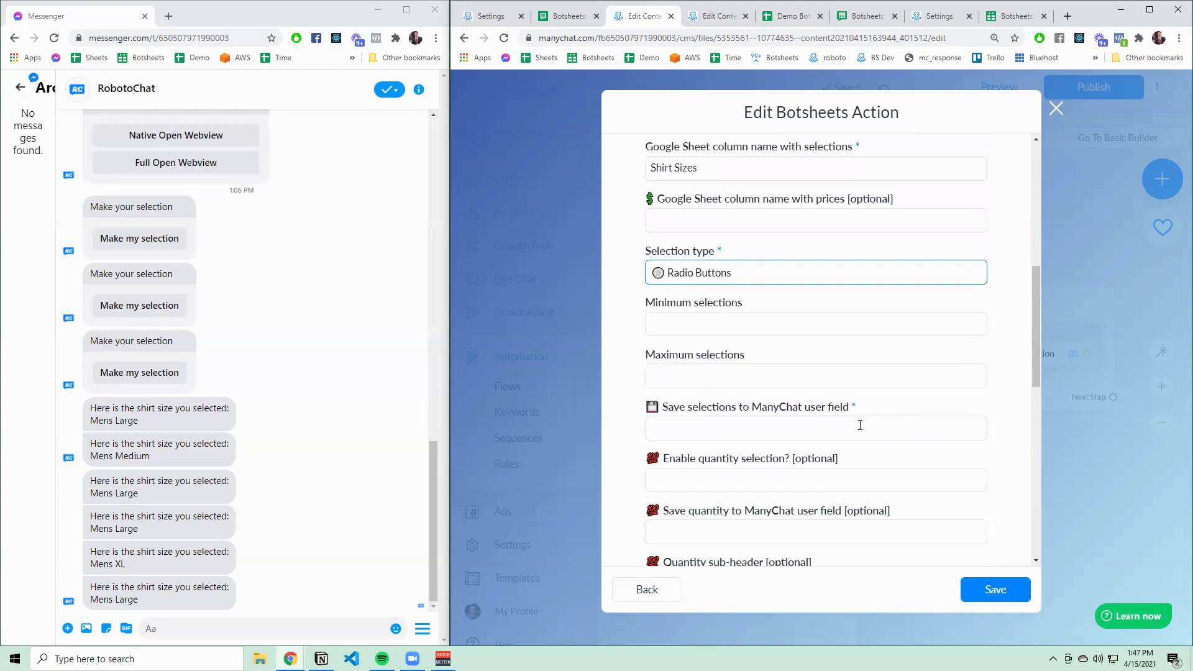
{"action": "left_click", "coordinate": [860, 425]}
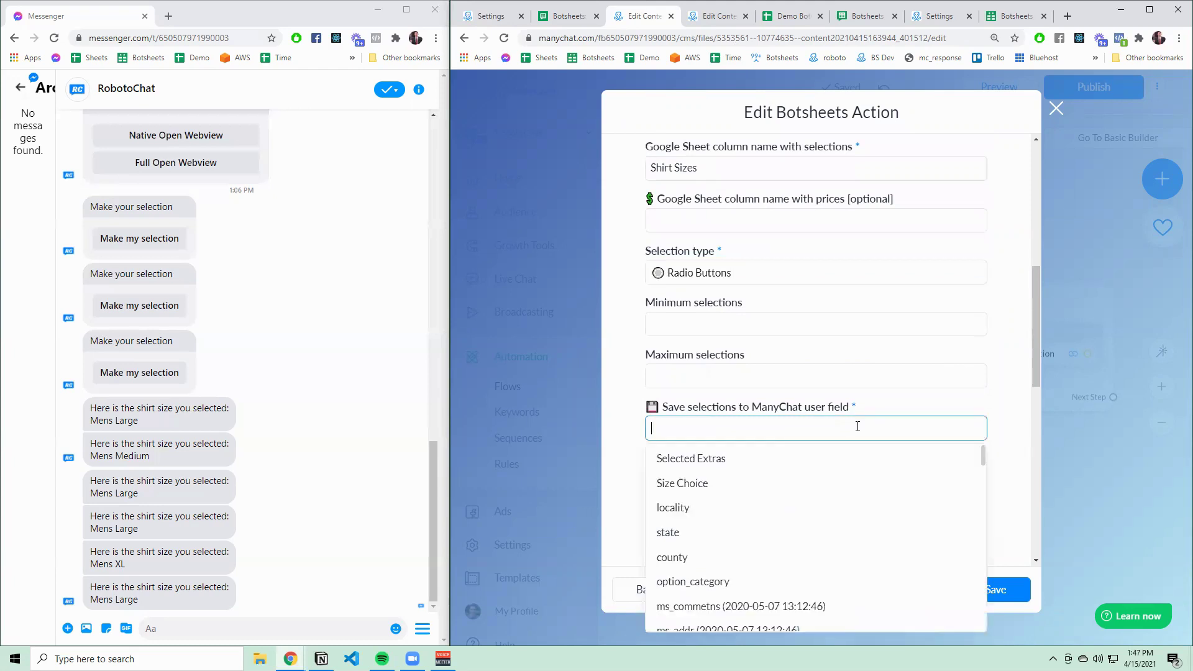
{"action": "left_click", "coordinate": [727, 483]}
Step: Label the submit button 'Submit' and send the Selection List Demo Target flow on submit
{"action": "scroll", "coordinate": [973, 468], "scroll_direction": "down", "scroll_amount": 1}
{"action": "scroll", "coordinate": [973, 468], "scroll_direction": "down", "scroll_amount": 7}
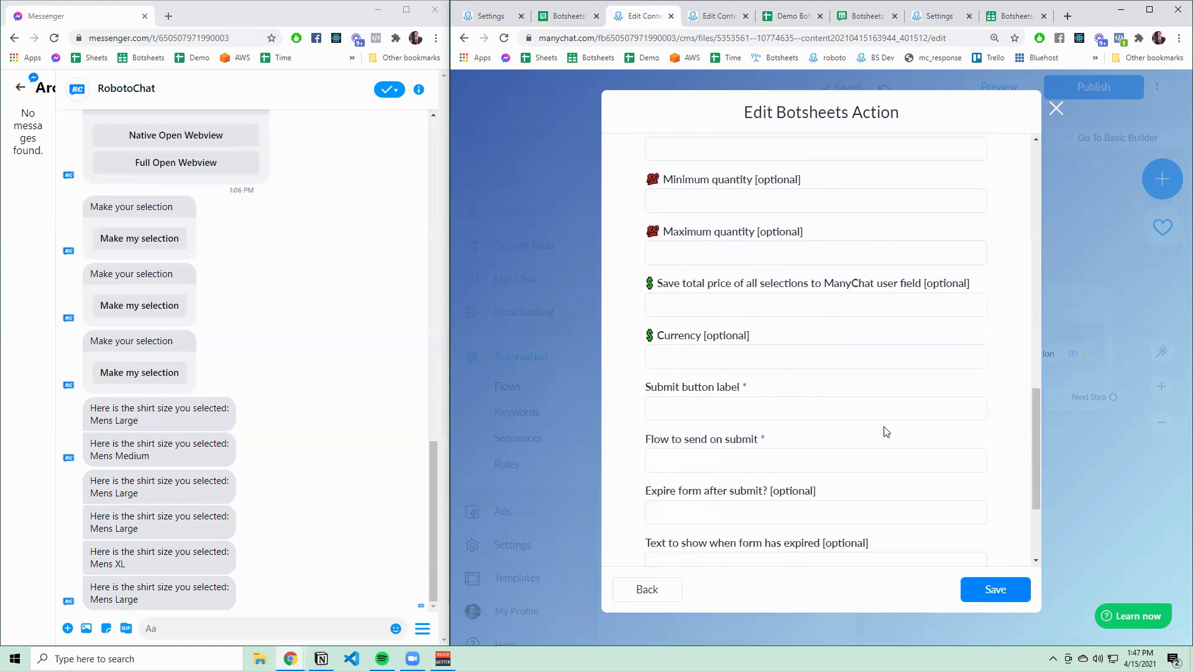
{"action": "left_click", "coordinate": [762, 410]}
{"action": "type", "text": "Submit"}
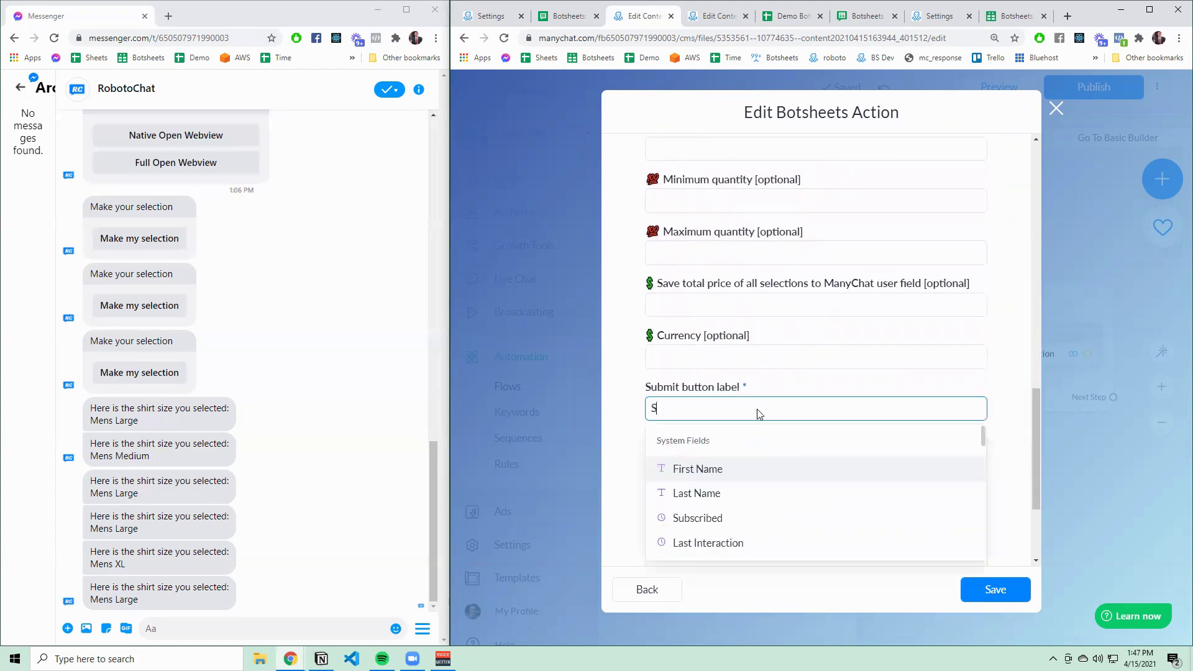
{"action": "left_click", "coordinate": [753, 436]}
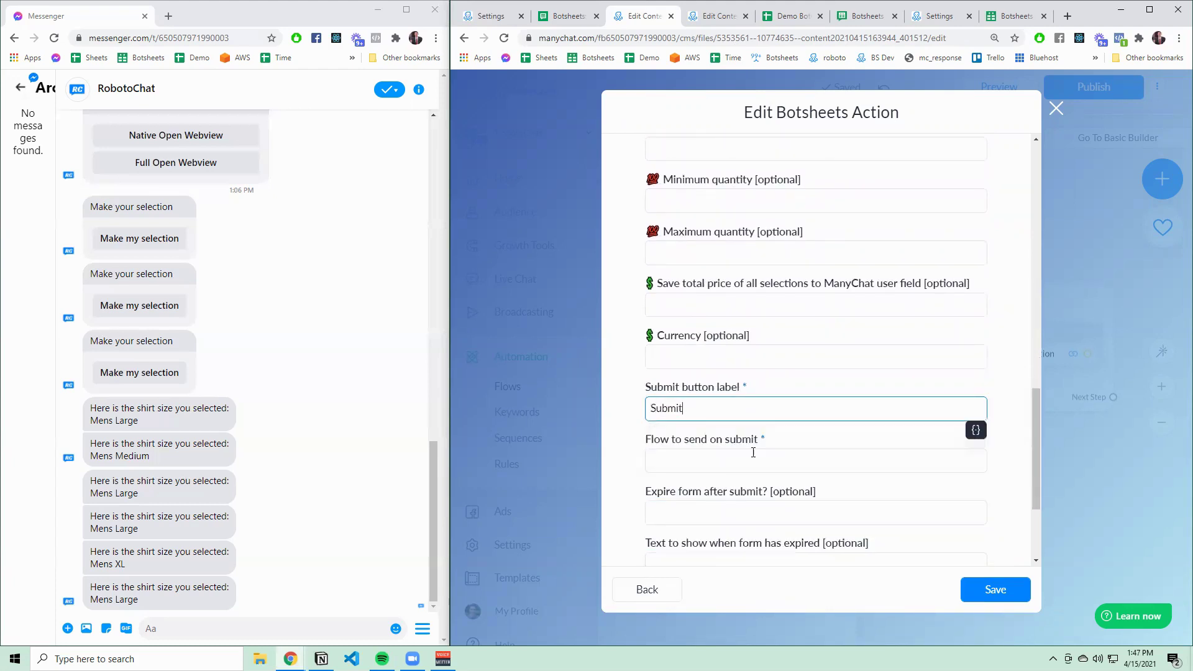
{"action": "left_click", "coordinate": [752, 460]}
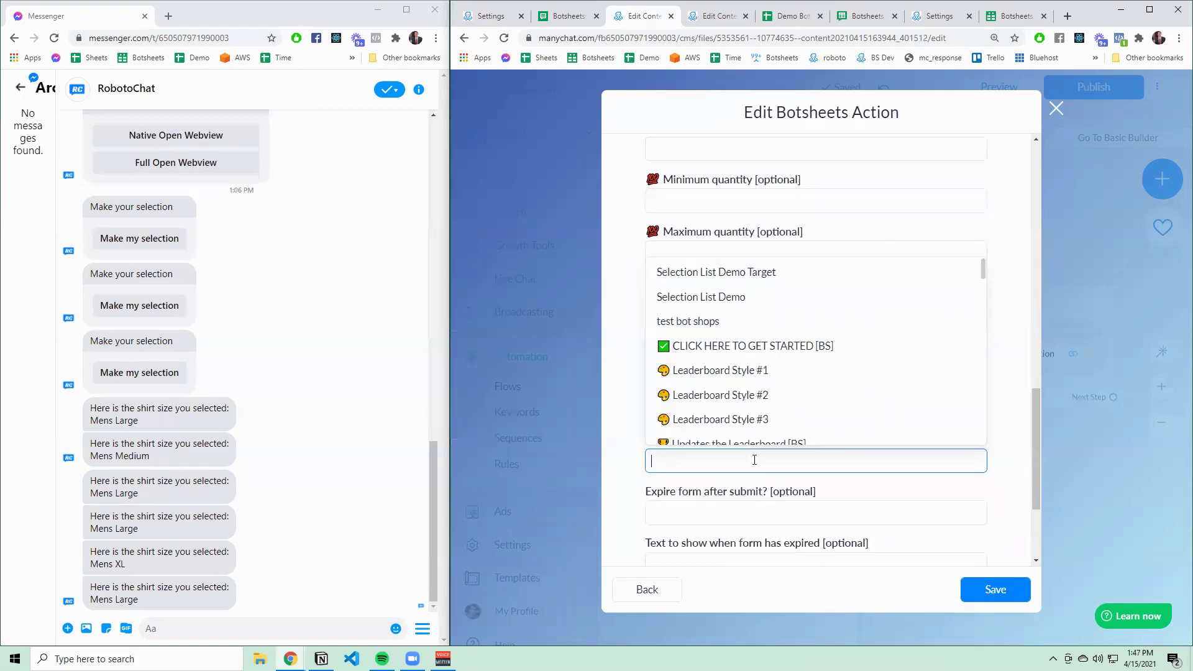
{"action": "scroll", "coordinate": [765, 441], "scroll_direction": "down", "scroll_amount": 10}
{"action": "scroll", "coordinate": [808, 308], "scroll_direction": "up", "scroll_amount": 10}
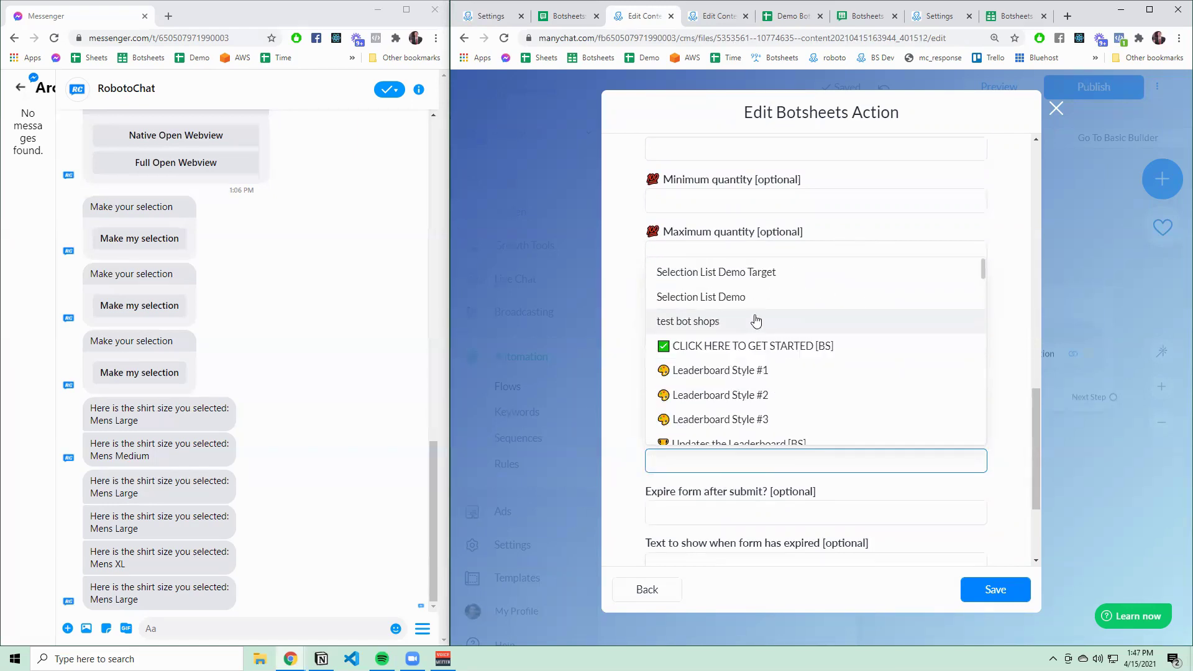
{"action": "left_click", "coordinate": [730, 274]}
Step: Store the Webview URL in the webview_url field and save the Botsheets action
{"action": "scroll", "coordinate": [996, 436], "scroll_direction": "down", "scroll_amount": 3}
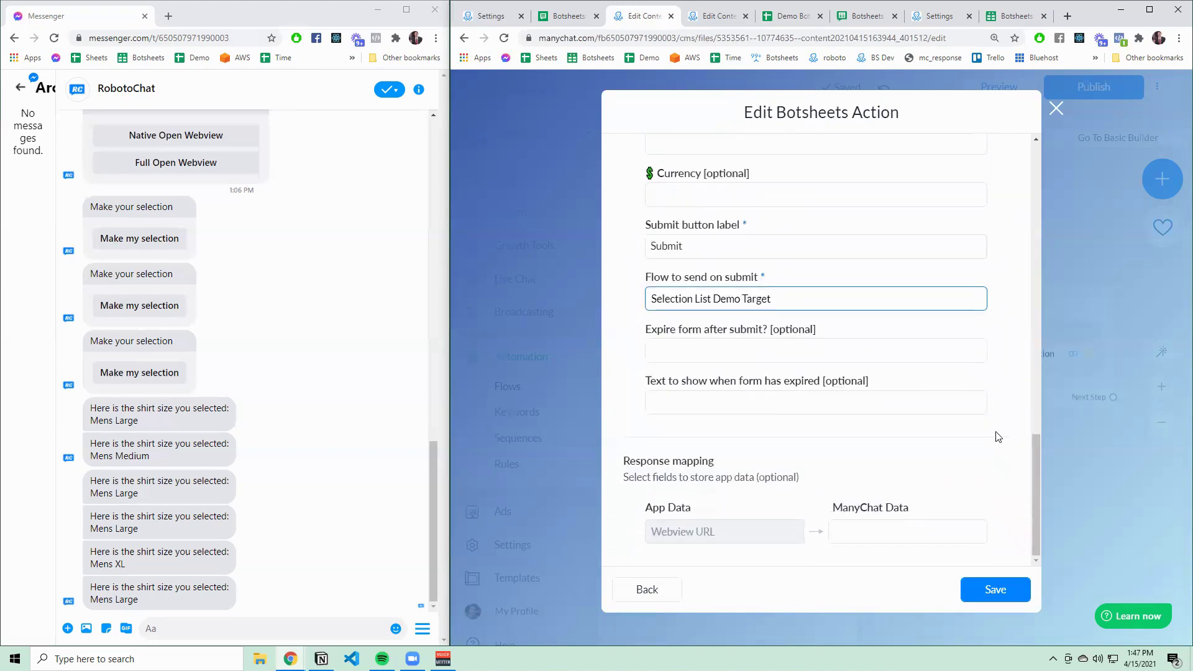
{"action": "left_click", "coordinate": [891, 533]}
{"action": "type", "text": "webview"}
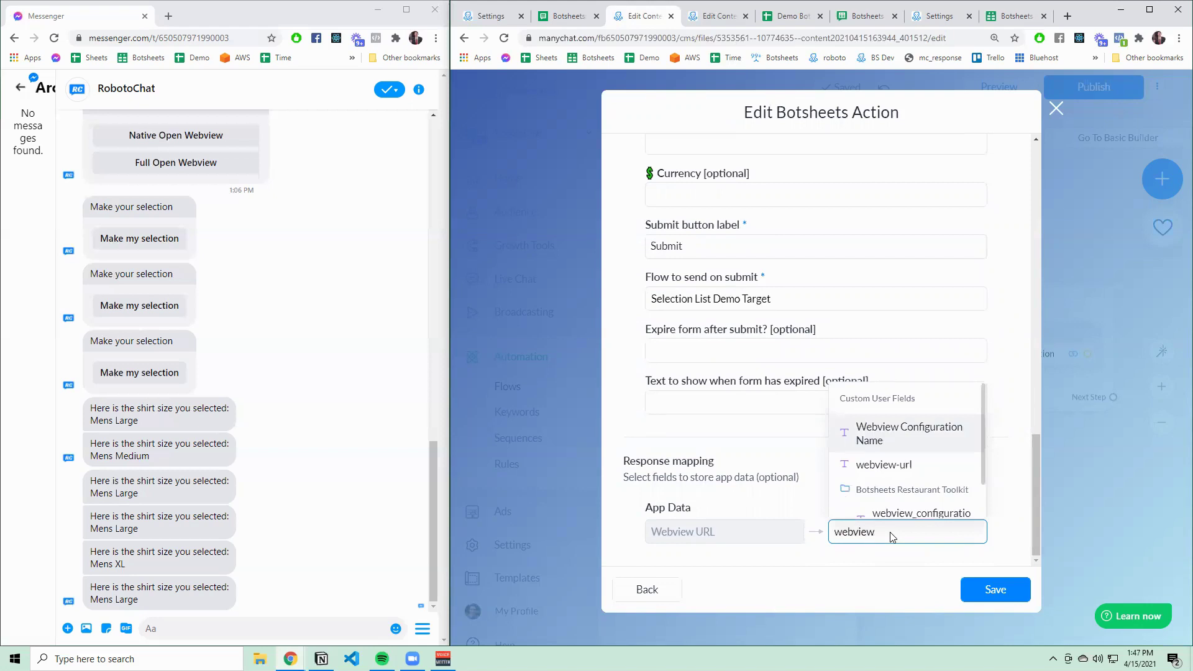
{"action": "scroll", "coordinate": [917, 490], "scroll_direction": "down", "scroll_amount": 2}
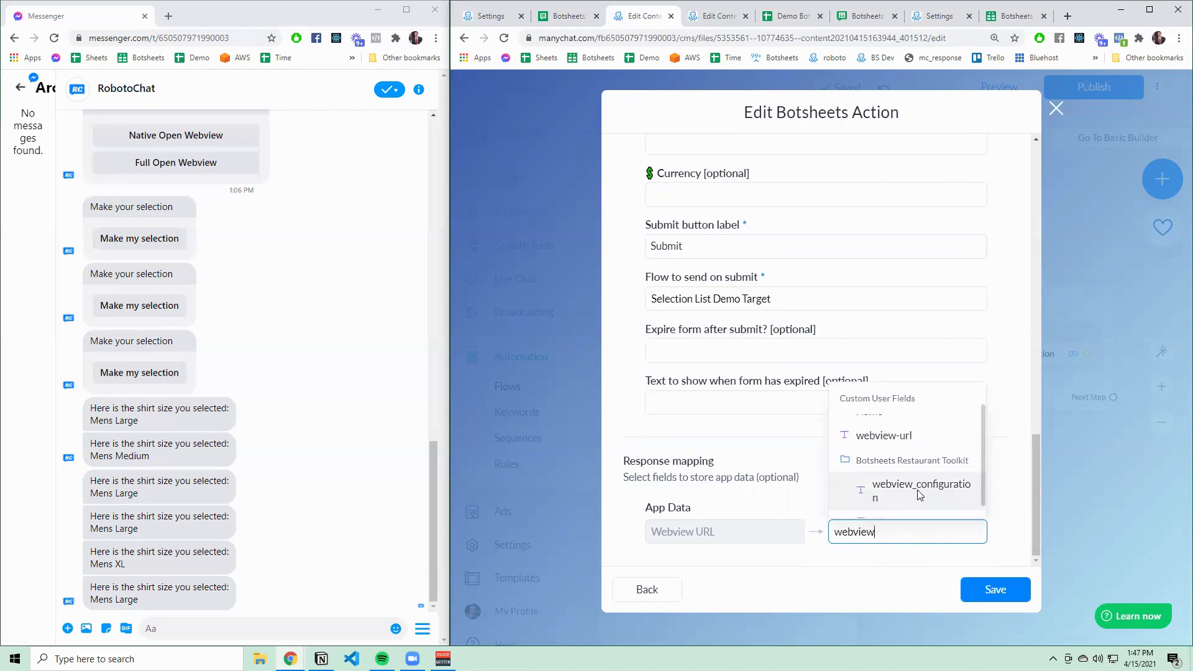
{"action": "left_click", "coordinate": [926, 516]}
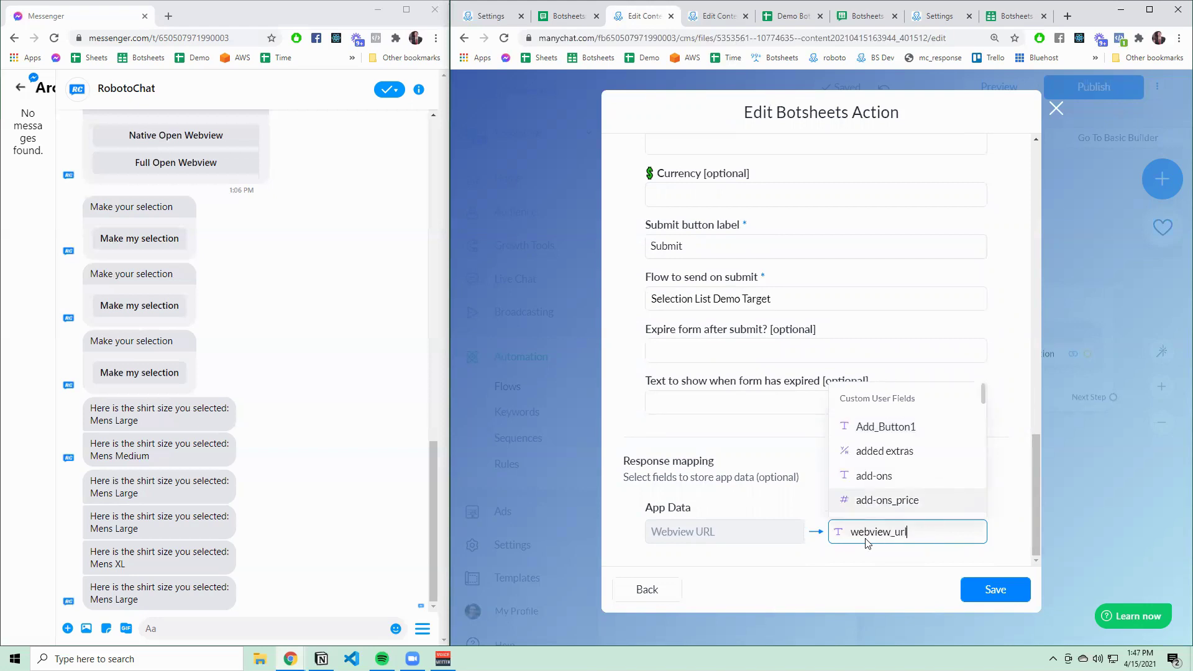
{"action": "left_click", "coordinate": [882, 555]}
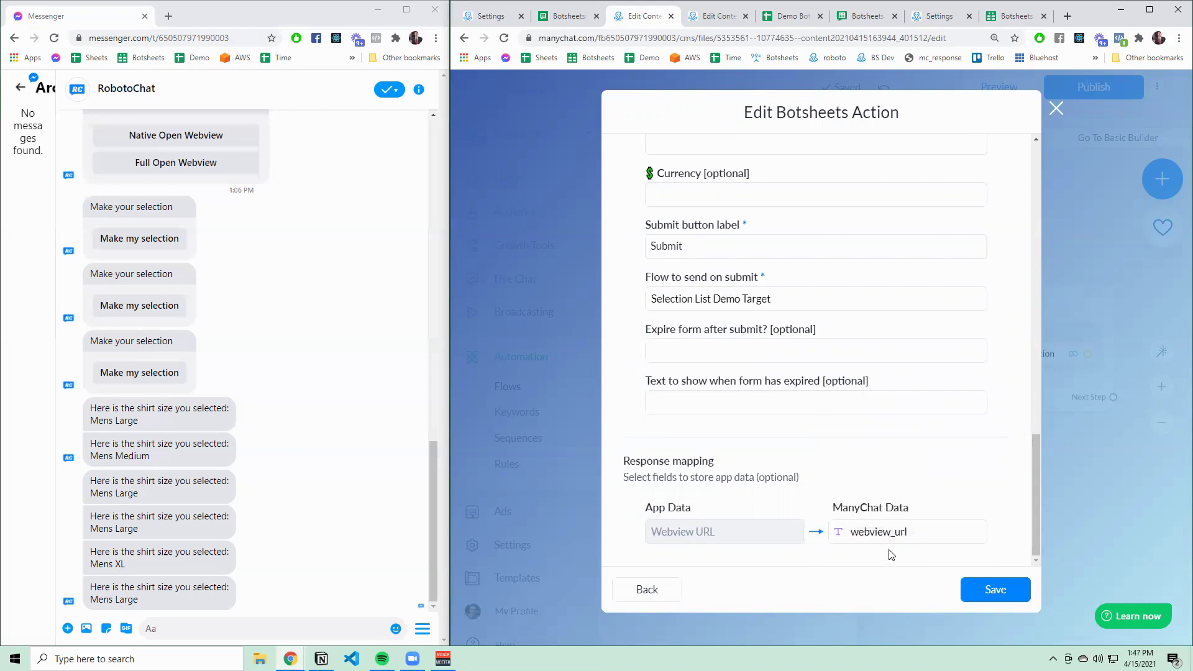
{"action": "left_click", "coordinate": [978, 596]}
{"action": "left_click", "coordinate": [968, 555]}
Step: Link the action to the Make my selection message, check its button, publish, and preview
{"action": "left_click", "coordinate": [988, 388]}
{"action": "left_click", "coordinate": [993, 387]}
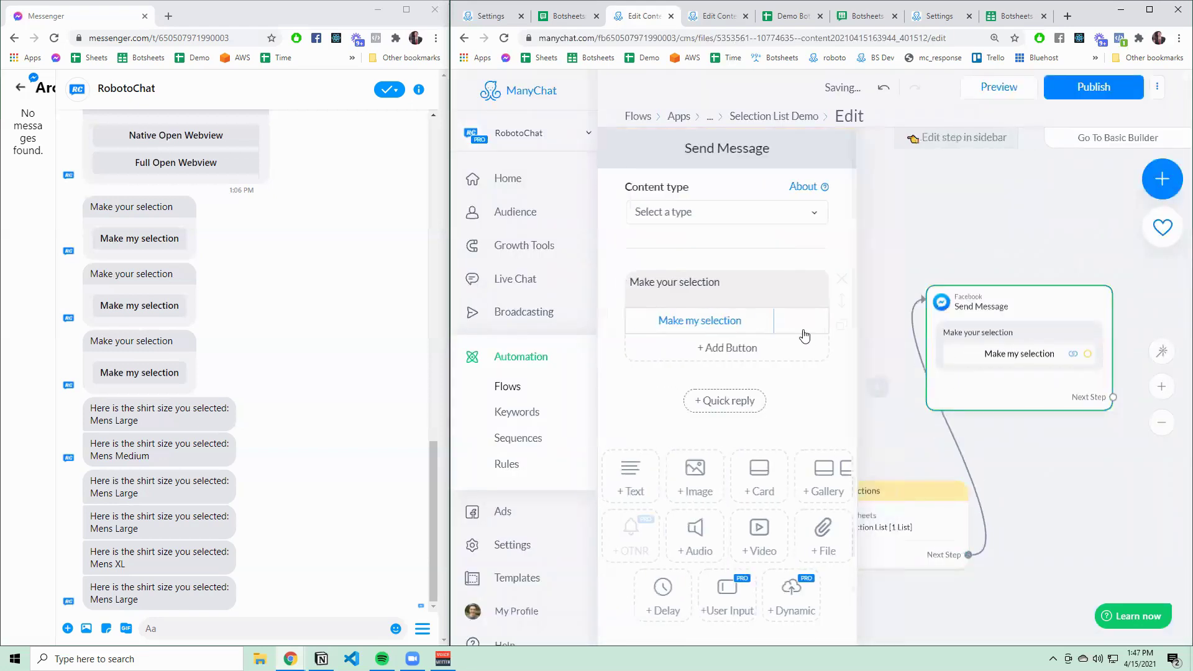
{"action": "left_click", "coordinate": [740, 327]}
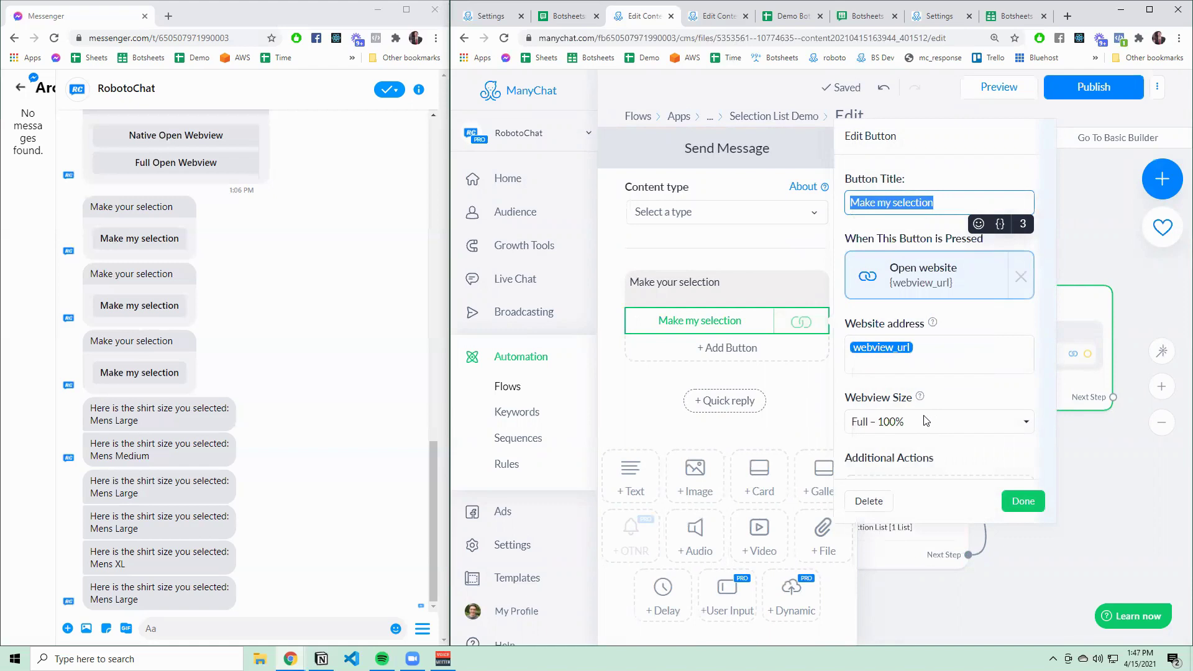
{"action": "left_click", "coordinate": [1022, 500]}
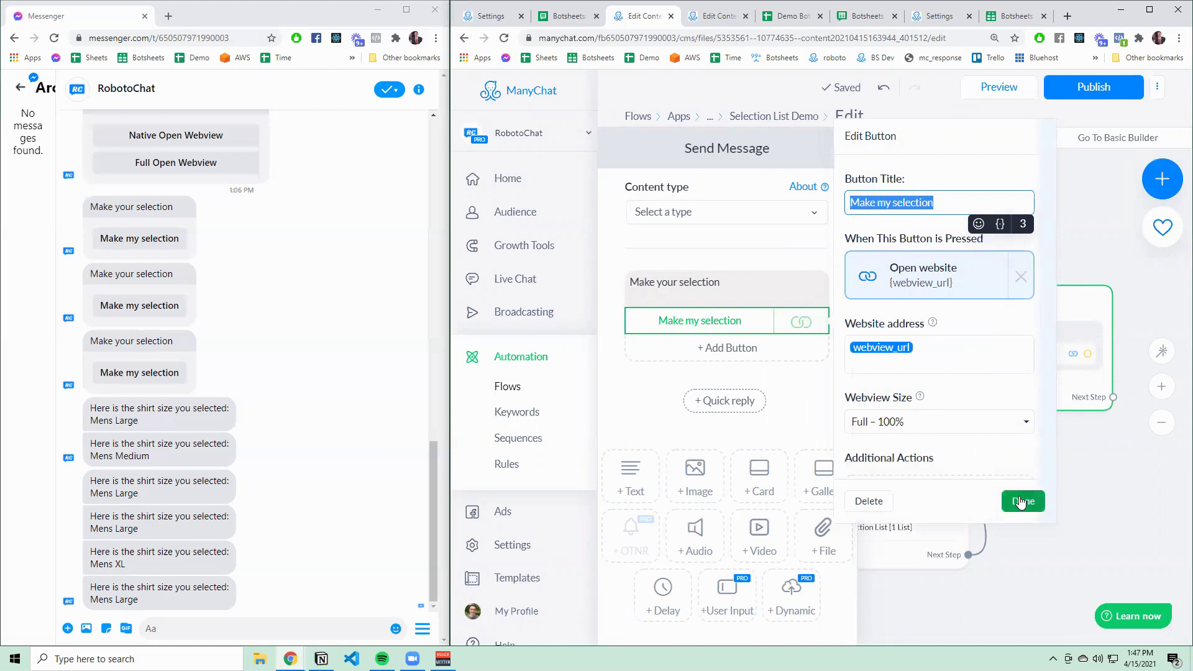
{"action": "left_click", "coordinate": [1093, 87]}
{"action": "left_click", "coordinate": [1003, 92]}
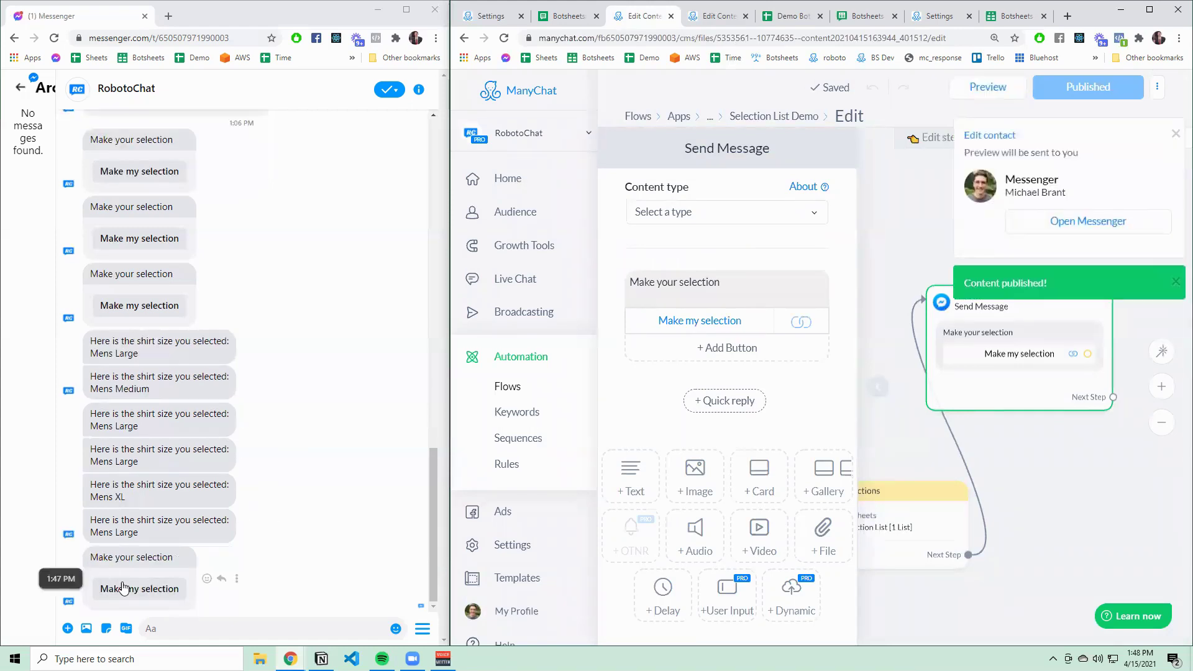
Step: In Messenger, open the size webview and submit Ladies Small
{"action": "left_click", "coordinate": [135, 590]}
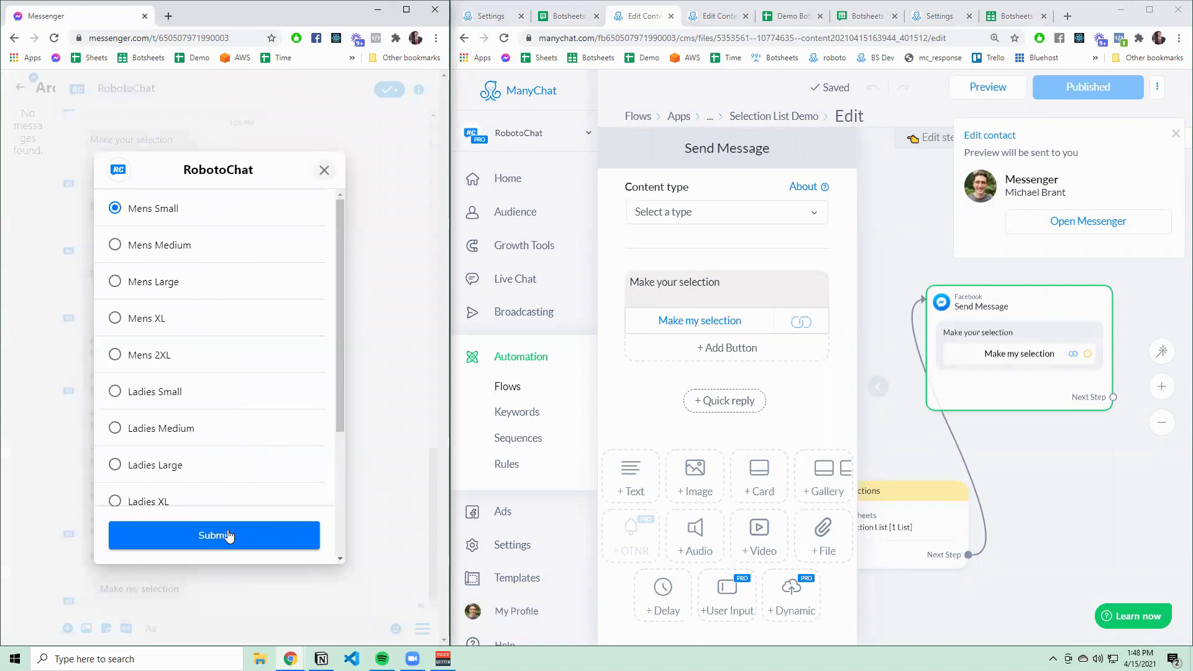
{"action": "left_click", "coordinate": [162, 397]}
{"action": "left_click", "coordinate": [202, 538]}
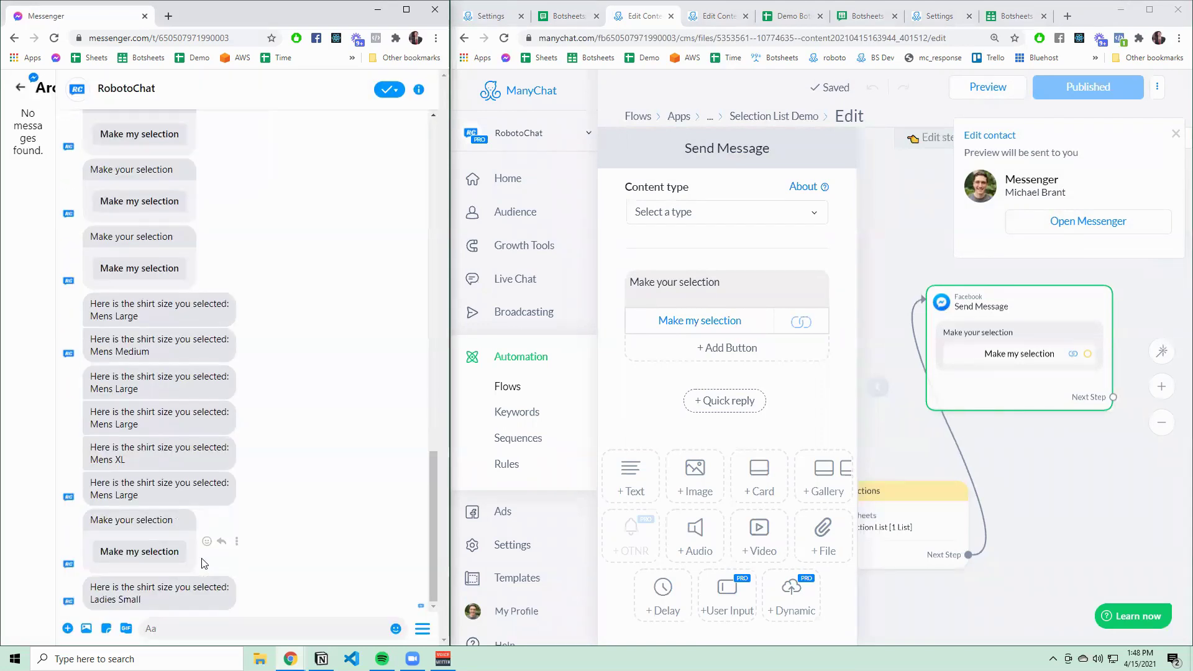
Step: Look at the Target flow, reopen the webview, then open the Demo flow's Botsheets action
{"action": "left_click", "coordinate": [716, 16]}
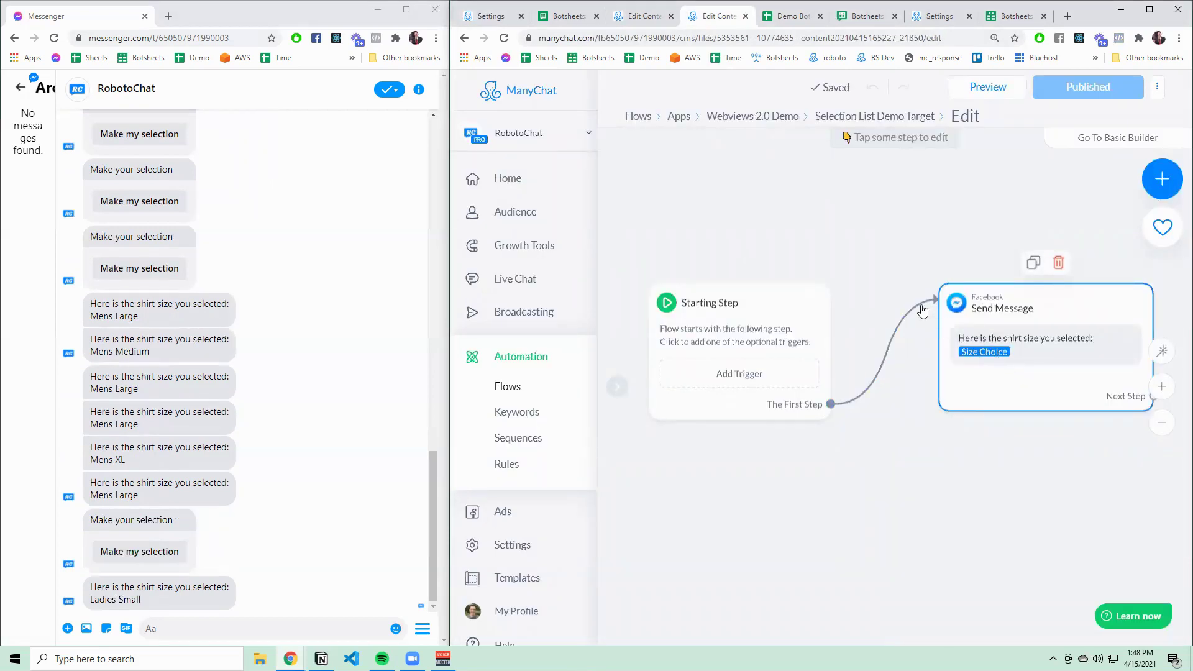
{"action": "left_click", "coordinate": [144, 552]}
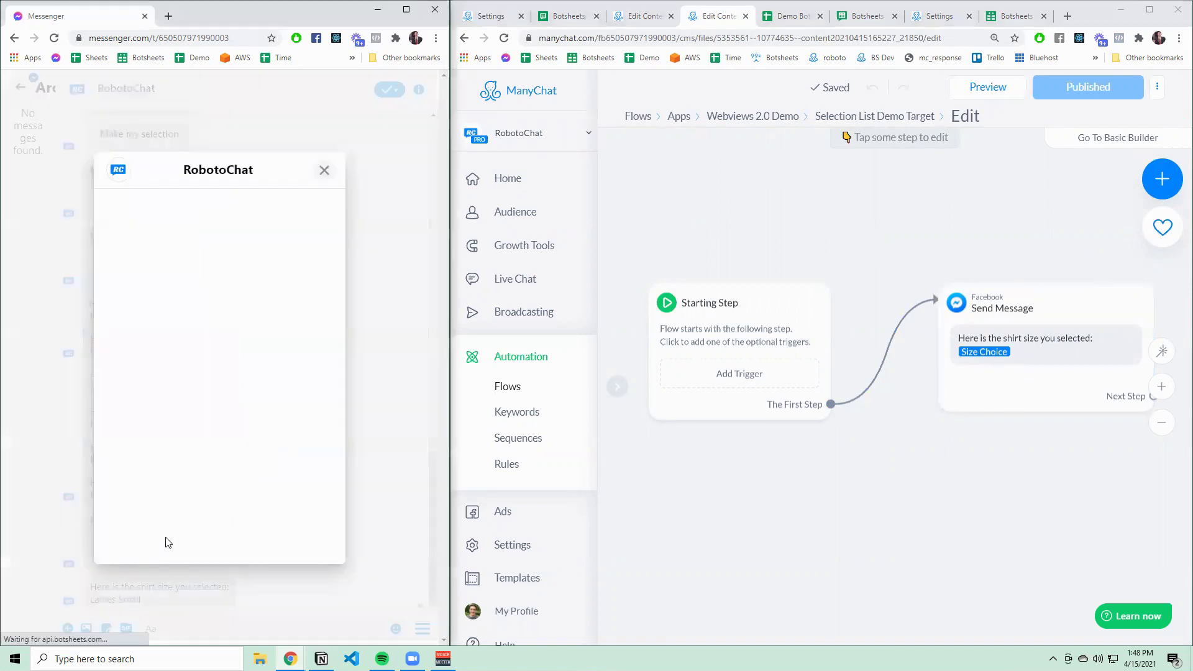
{"action": "left_click", "coordinate": [629, 17]}
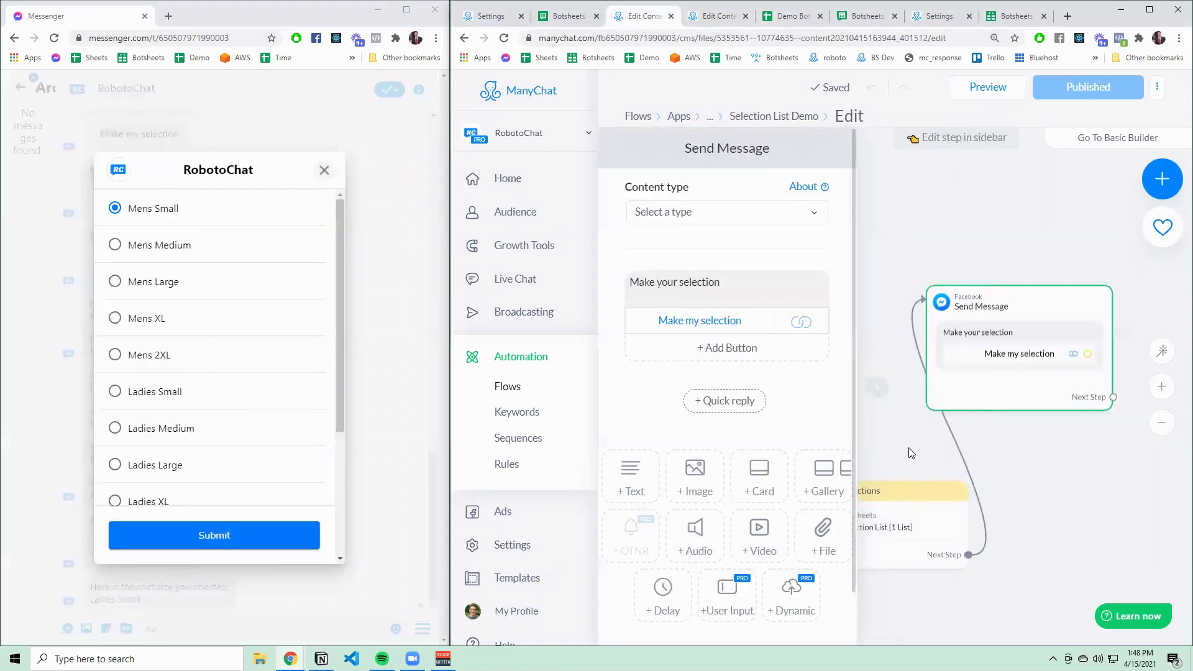
{"action": "left_click", "coordinate": [886, 528]}
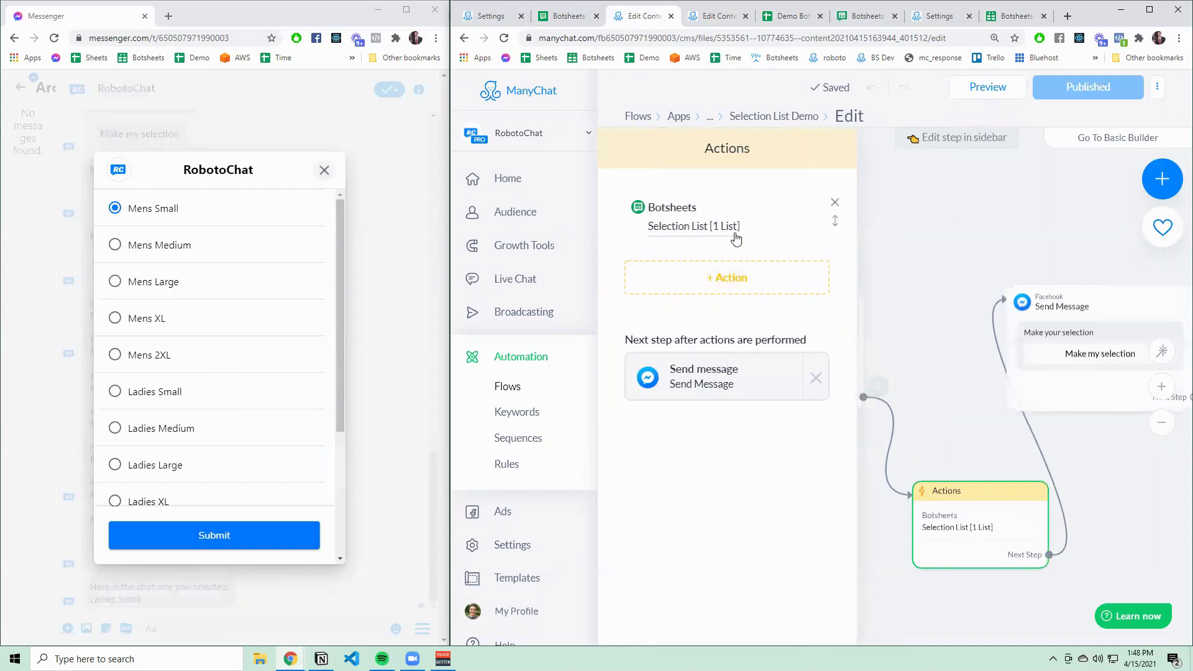
{"action": "left_click", "coordinate": [734, 233]}
Step: Set the selection list webview style to Botsheets Green
{"action": "scroll", "coordinate": [787, 438], "scroll_direction": "down", "scroll_amount": 1}
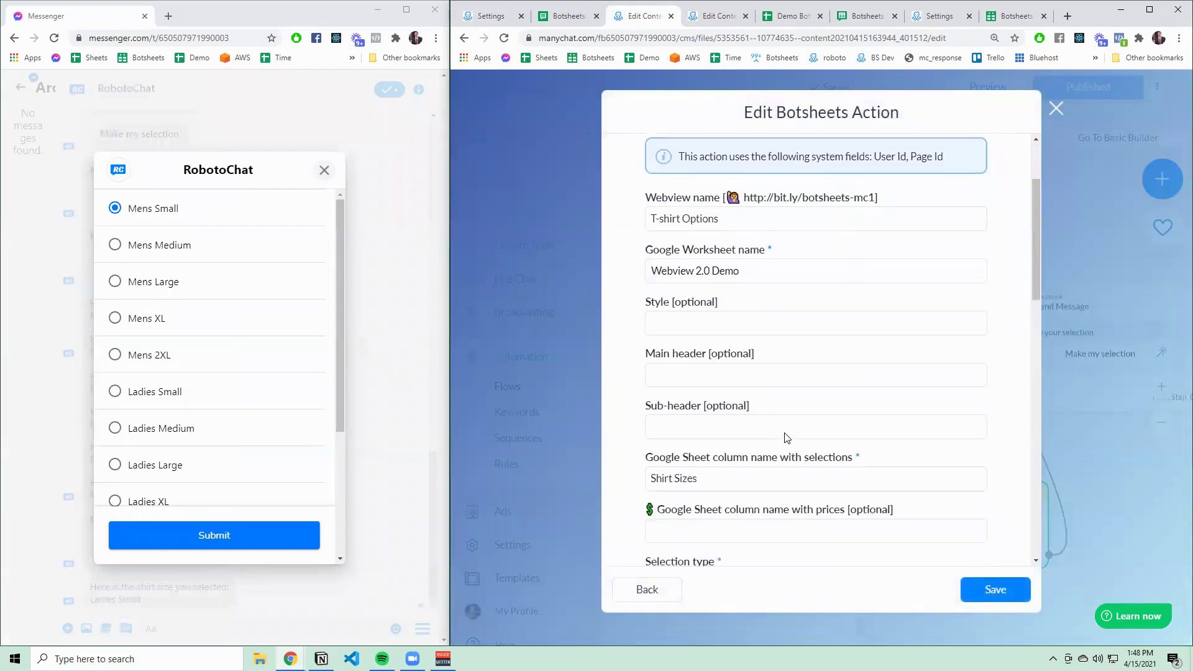
{"action": "left_click", "coordinate": [718, 325]}
{"action": "scroll", "coordinate": [732, 450], "scroll_direction": "down", "scroll_amount": 7}
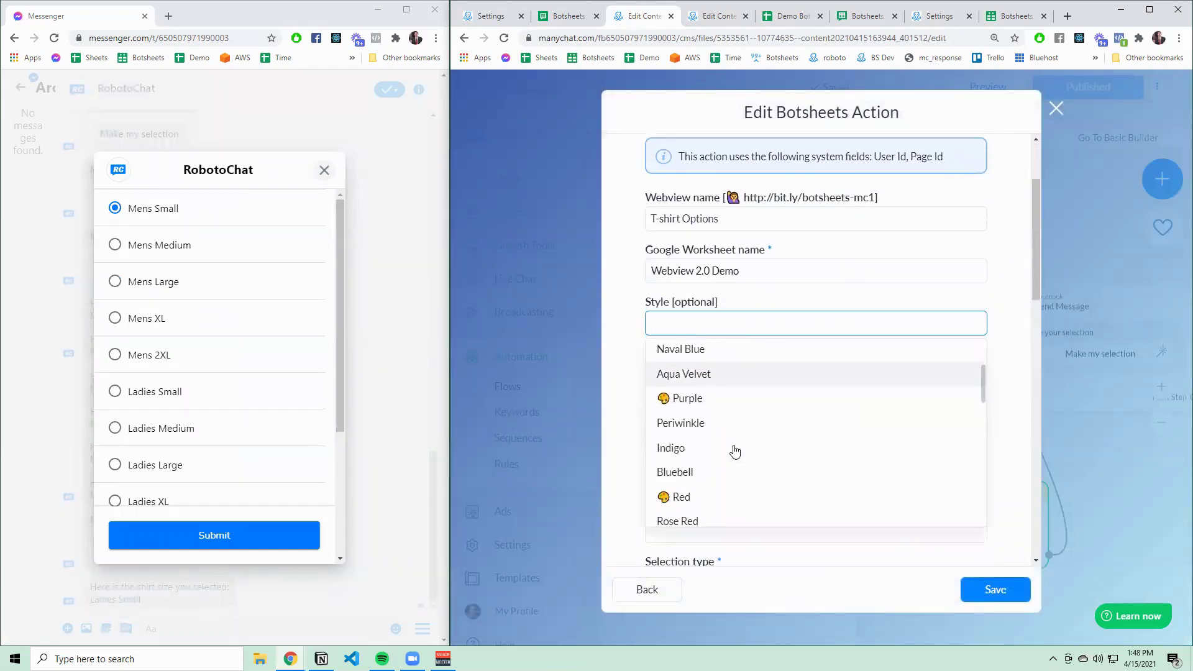
{"action": "scroll", "coordinate": [733, 450], "scroll_direction": "down", "scroll_amount": 3}
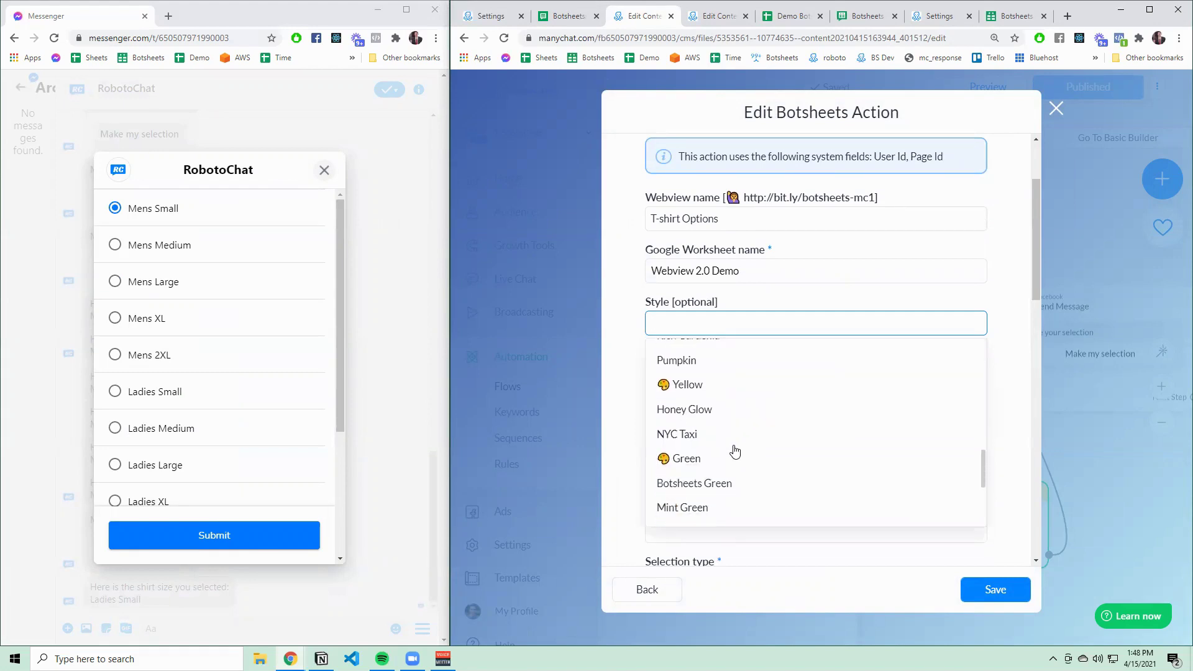
{"action": "left_click", "coordinate": [737, 489]}
Step: Enter 'Choose Size' as the main header, save the action, and send a fresh preview
{"action": "scroll", "coordinate": [721, 348], "scroll_direction": "down", "scroll_amount": 1}
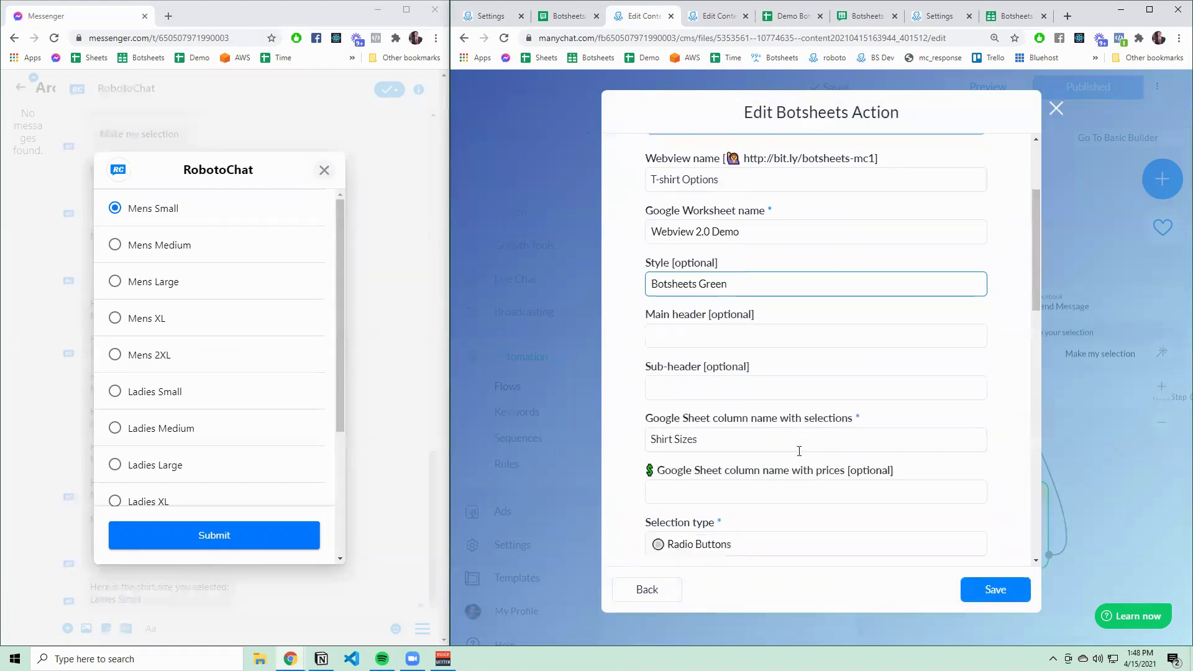
{"action": "left_click", "coordinate": [712, 314]}
{"action": "type", "text": "Cho"}
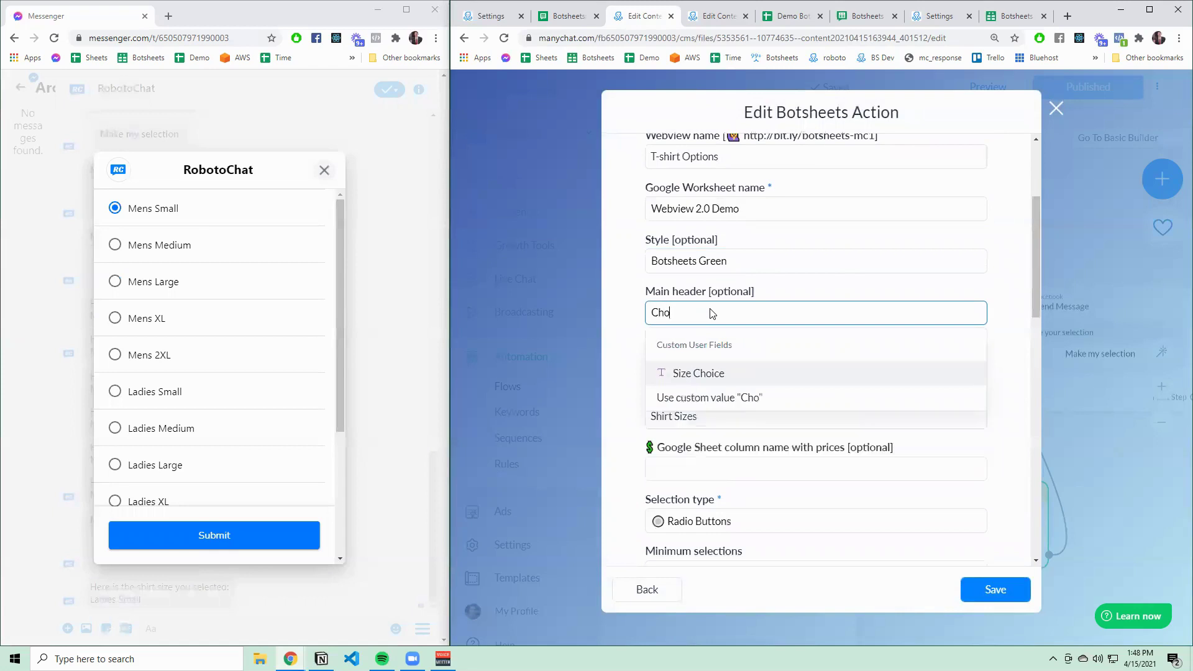
{"action": "type", "text": "ose Size"}
{"action": "left_click", "coordinate": [746, 341]}
{"action": "left_click", "coordinate": [995, 589]}
{"action": "left_click", "coordinate": [992, 86]}
{"action": "left_click", "coordinate": [872, 445]}
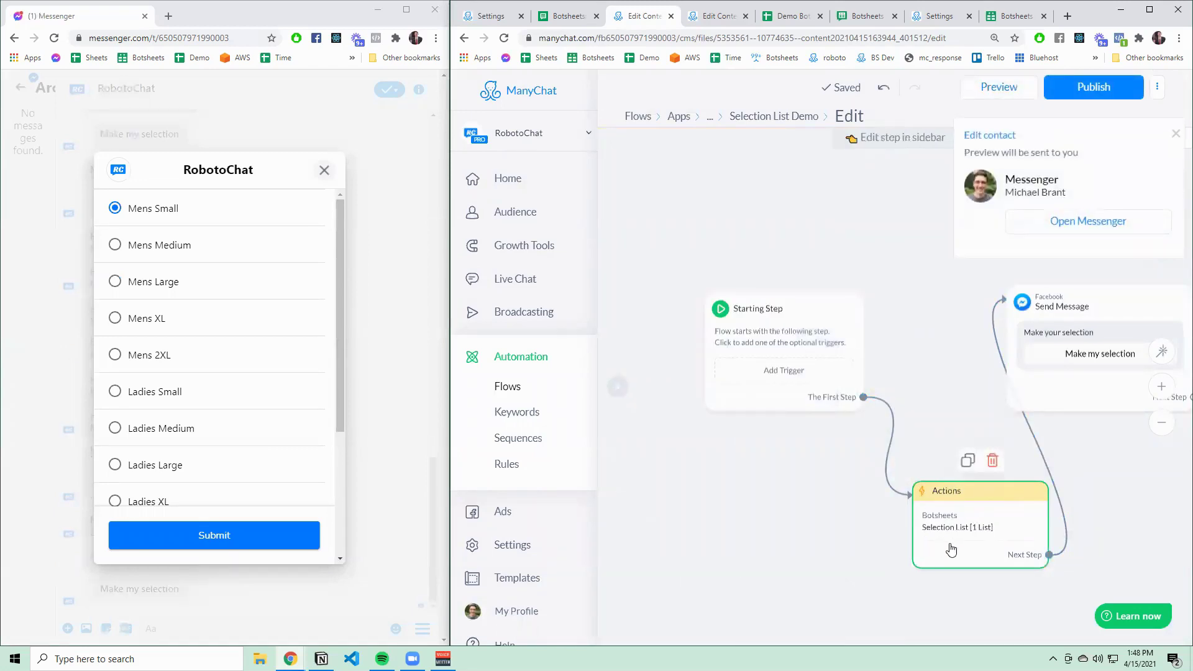
Step: Reopen the Messenger size picker to see the green Choose Size header, then go to Settings
{"action": "left_click", "coordinate": [324, 170]}
{"action": "left_click", "coordinate": [147, 595]}
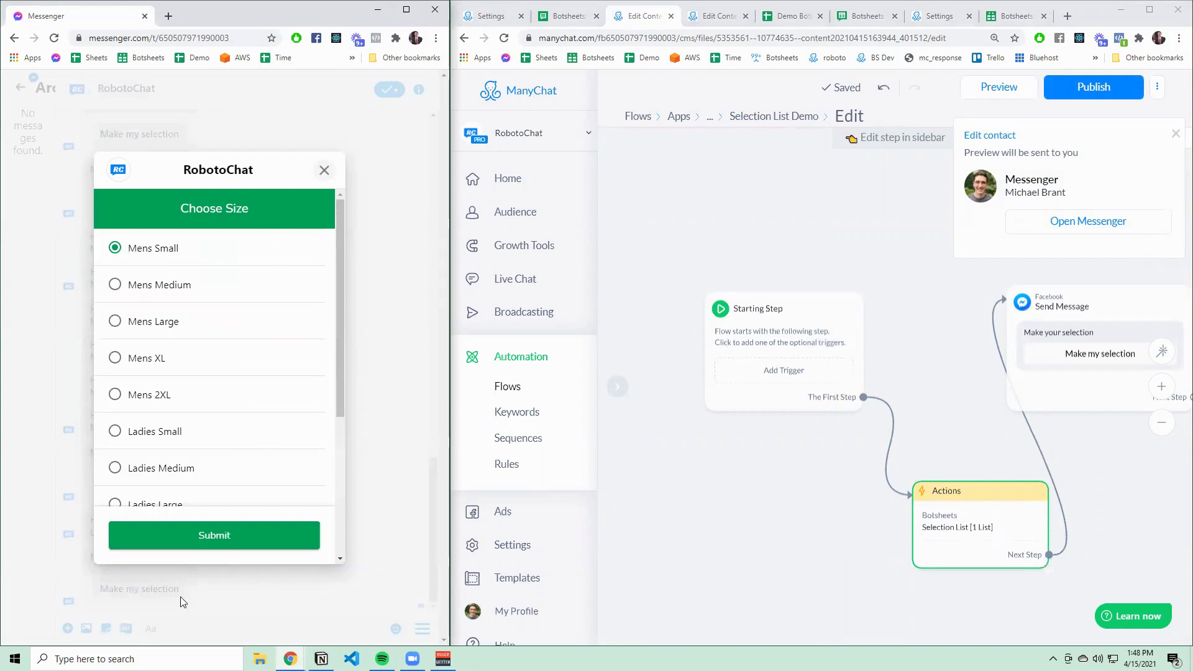
{"action": "left_click", "coordinate": [714, 252]}
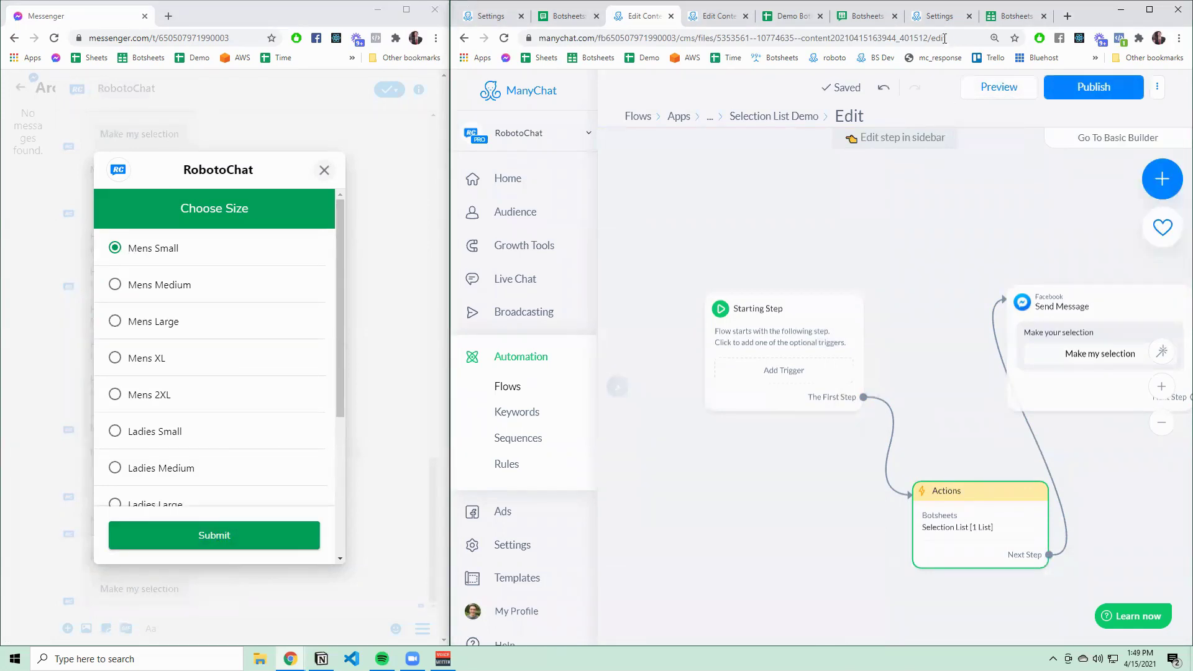
{"action": "left_click", "coordinate": [940, 15]}
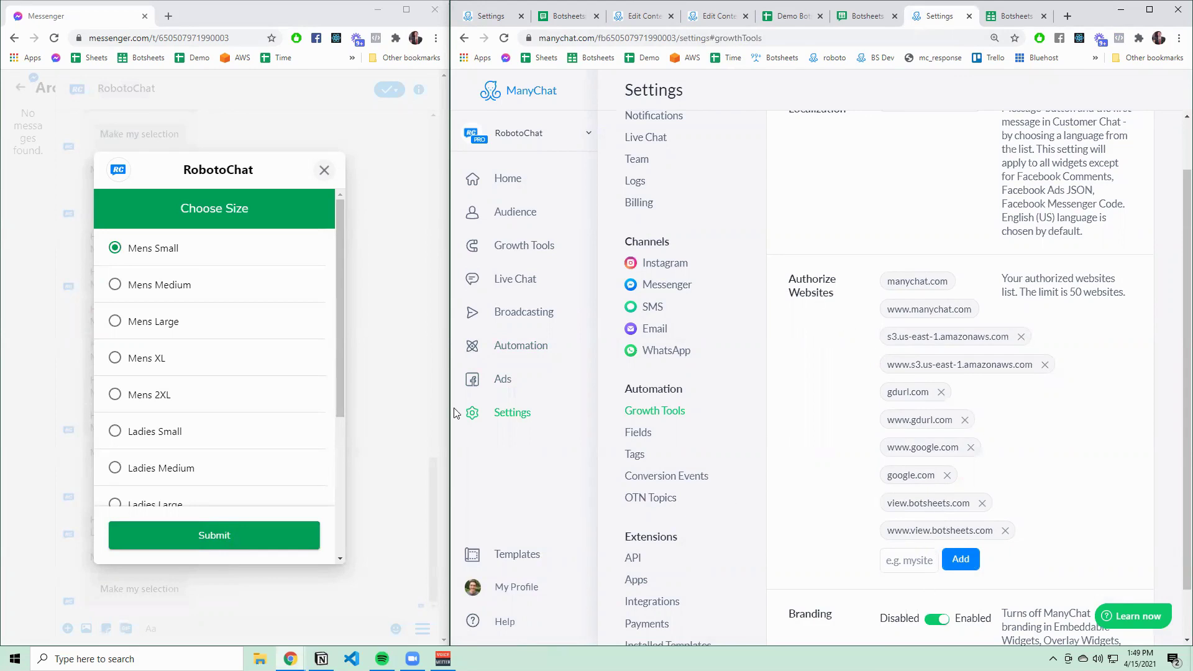
Step: Submit Mens Small from the green Choose Size picker, then bring up the Botsheets Logs page
{"action": "left_click", "coordinate": [226, 533]}
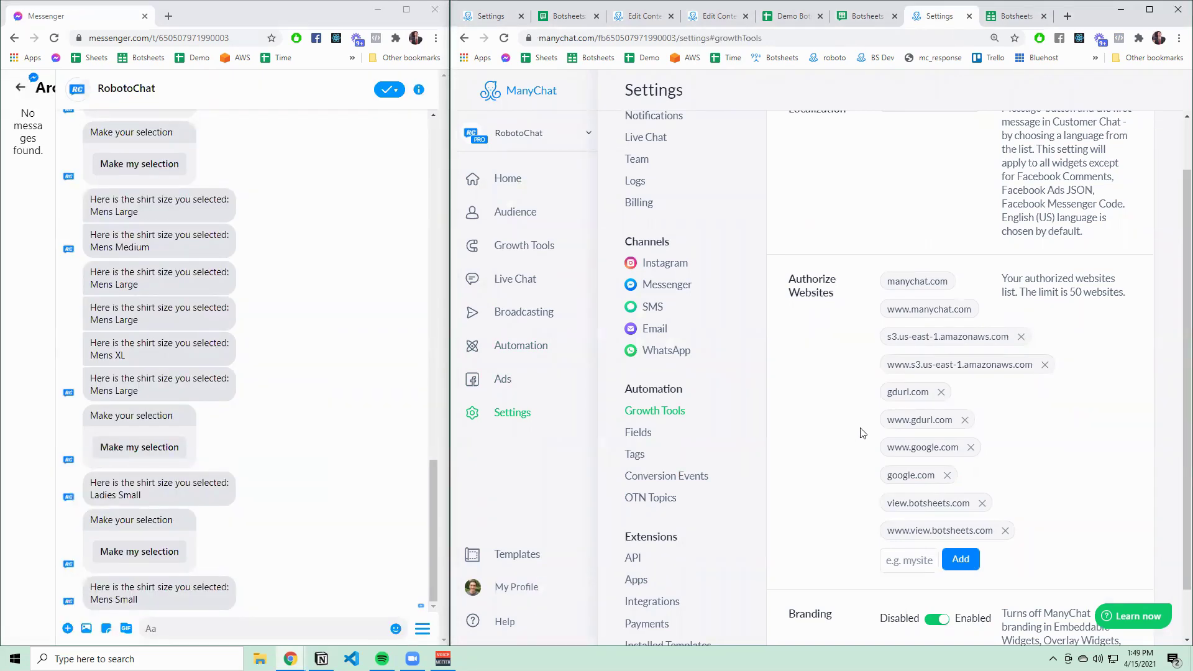
{"action": "left_click", "coordinate": [865, 17]}
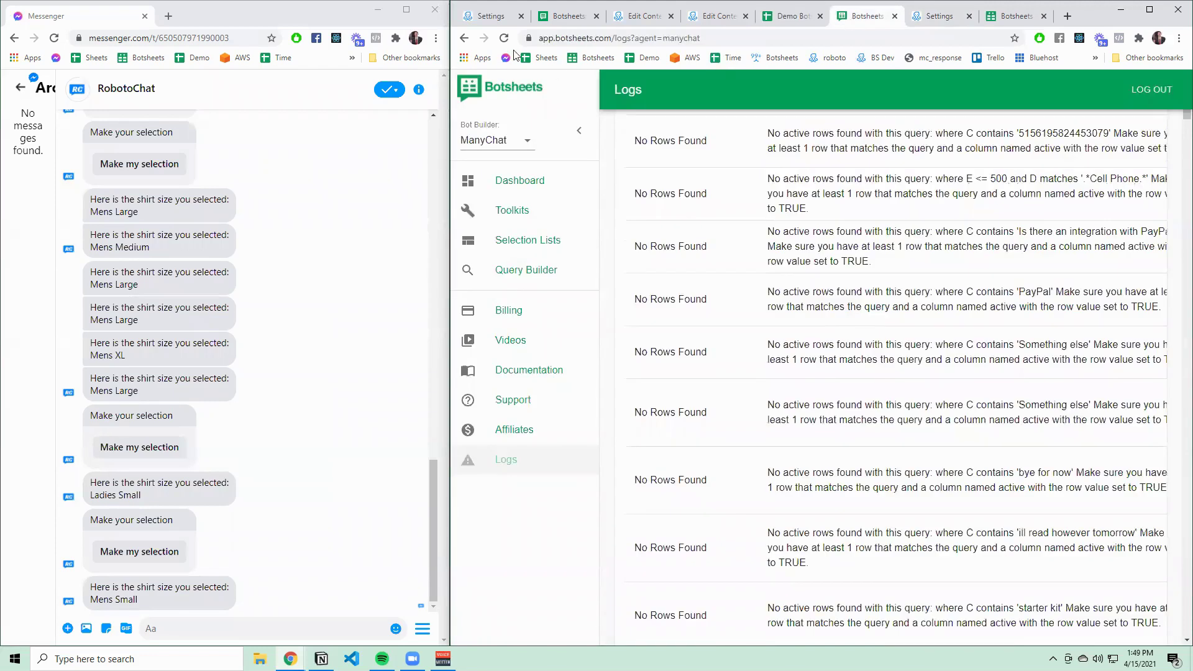